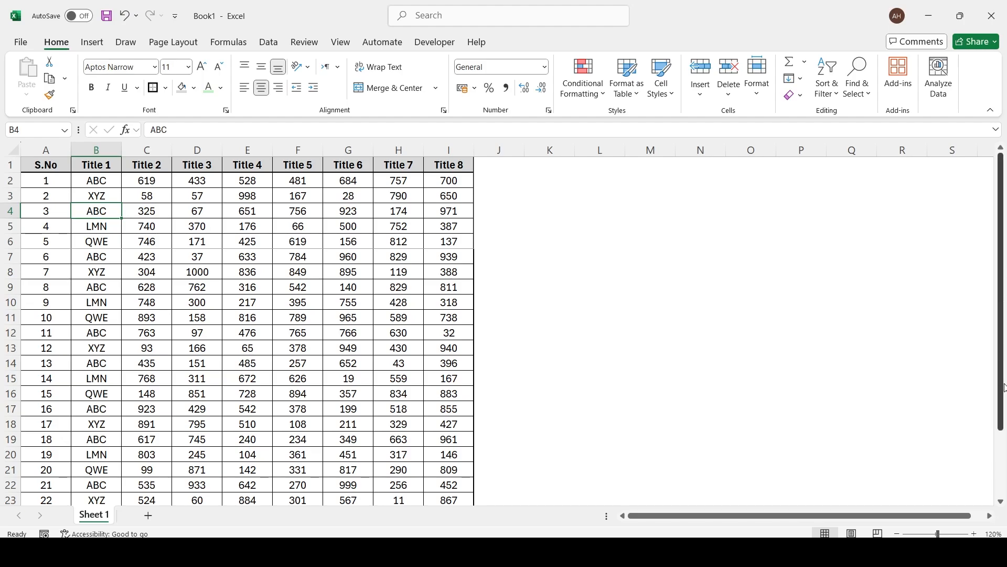
Look over the data table from its header row to row 27 and across its columns.
left_click(1002, 172)
left_click_drag(1002, 172, 1004, 251)
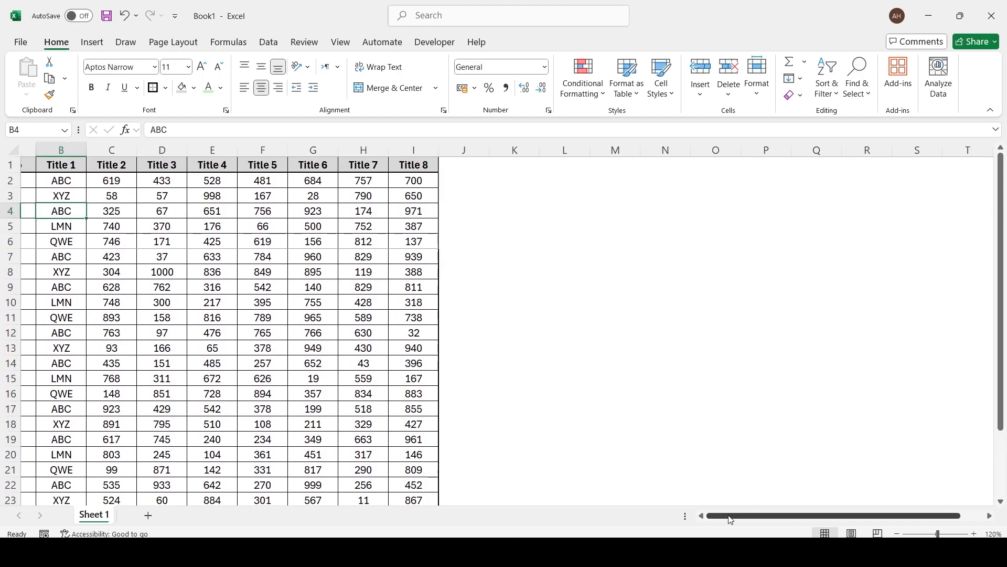
left_click_drag(727, 515, 769, 525)
scroll(582, 362, "down", 4)
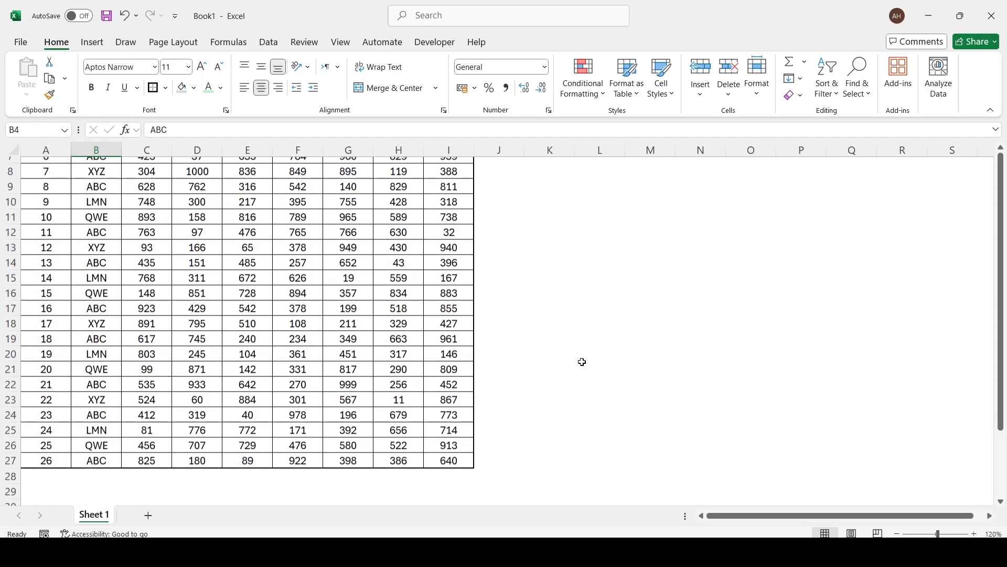
scroll(582, 362, "up", 4)
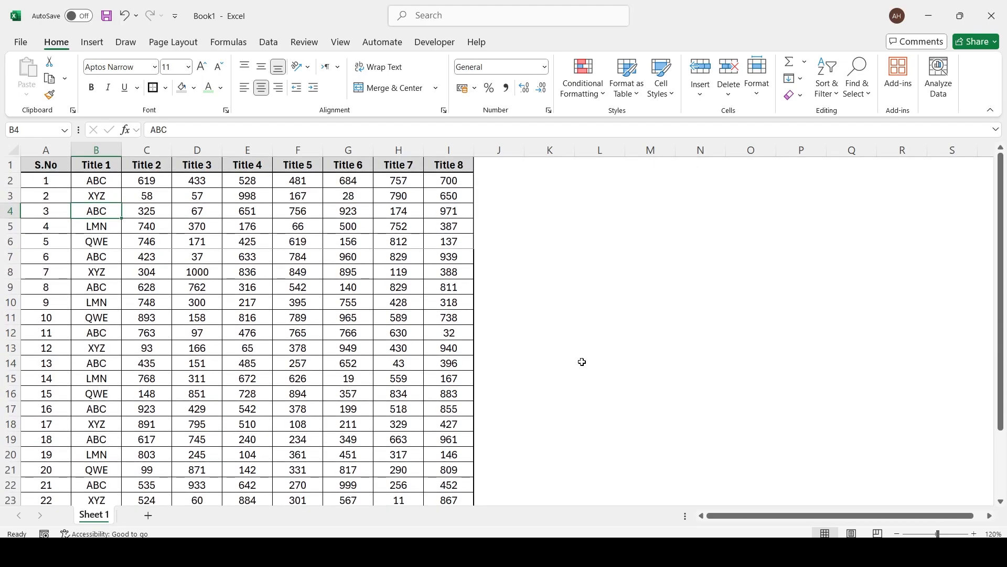
key("ctrl+shift")
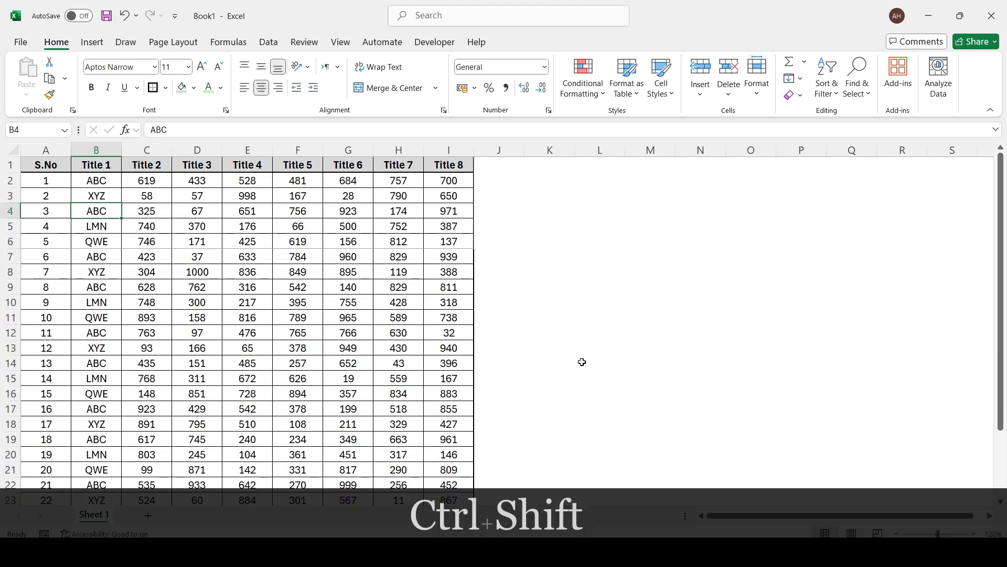
scroll(582, 362, "right", 2)
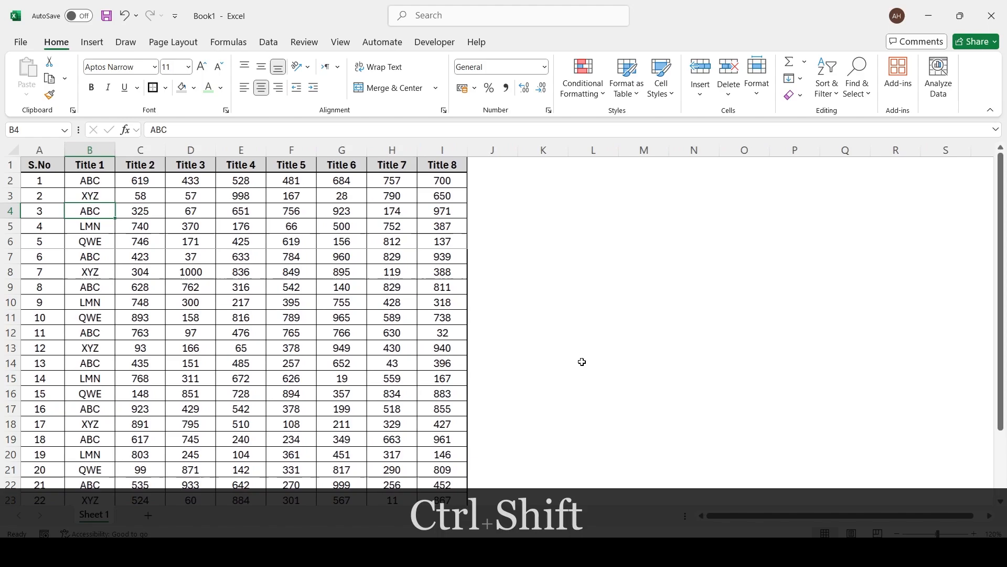
scroll(582, 362, "left", 2)
scroll(582, 362, "right", 2)
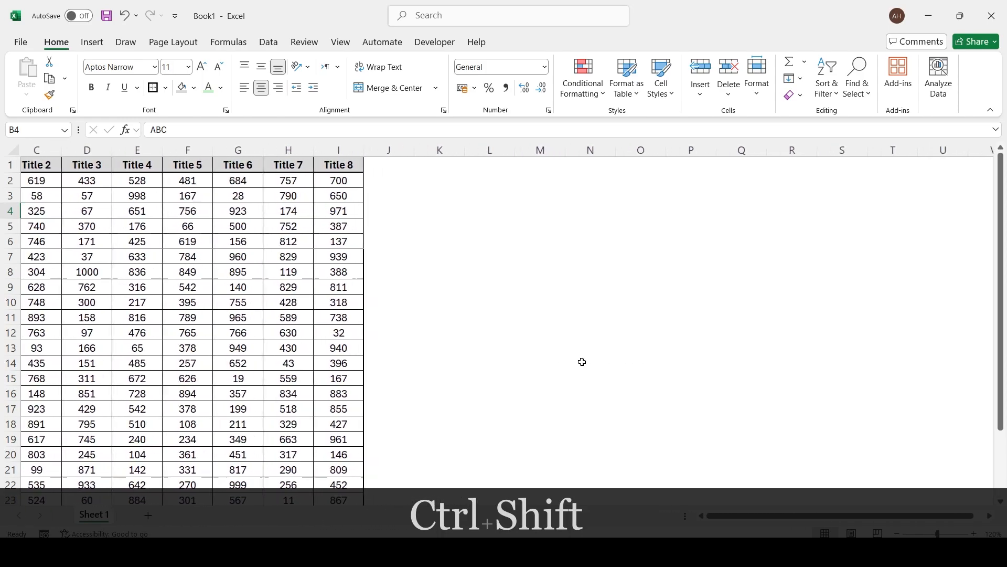
scroll(582, 362, "left", 2)
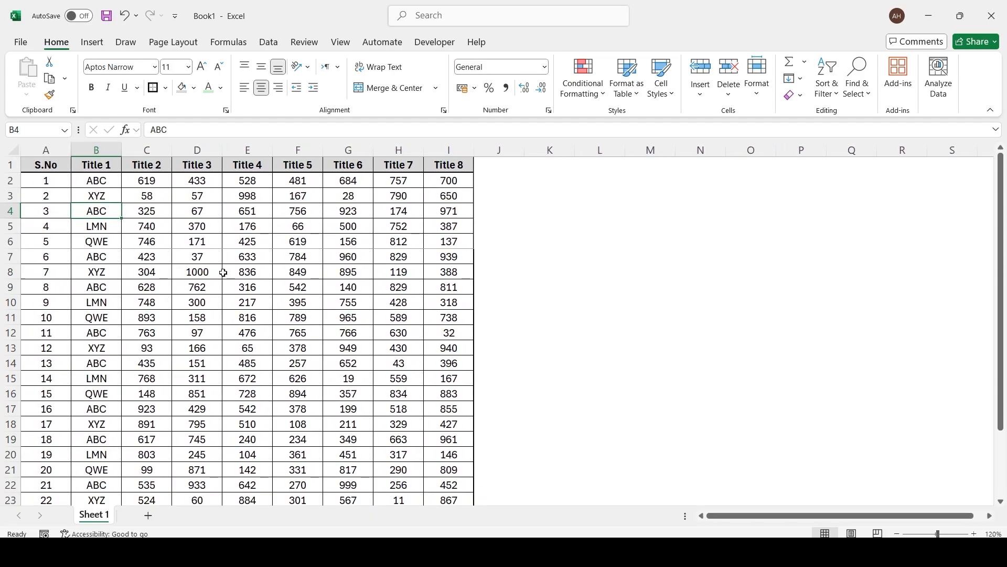
Move the active cell one cell at a time from B4 via E3 to E5, and back to row 3 or 4 within the table.
key("Up")
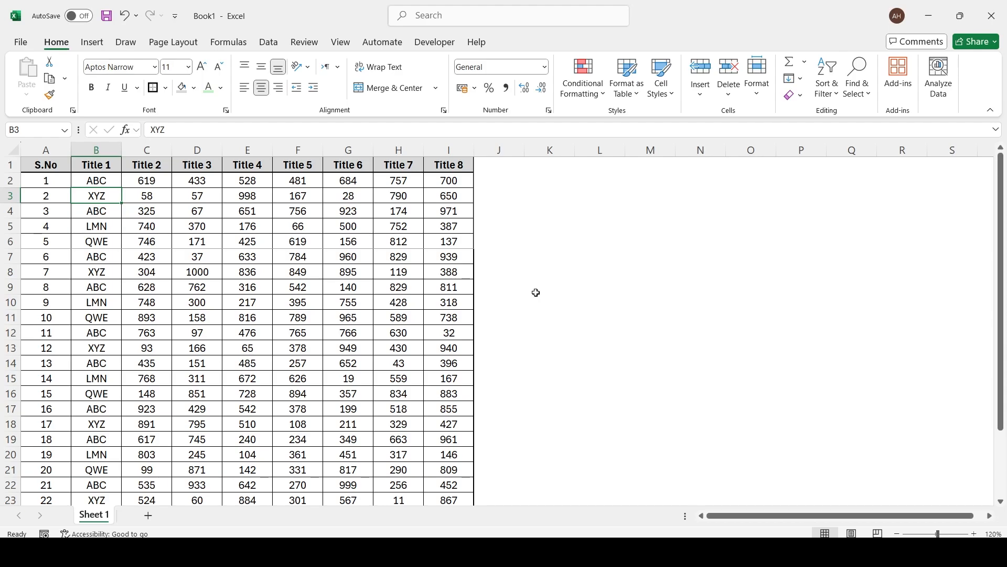
key("Right")
key("Right")
key("Right")
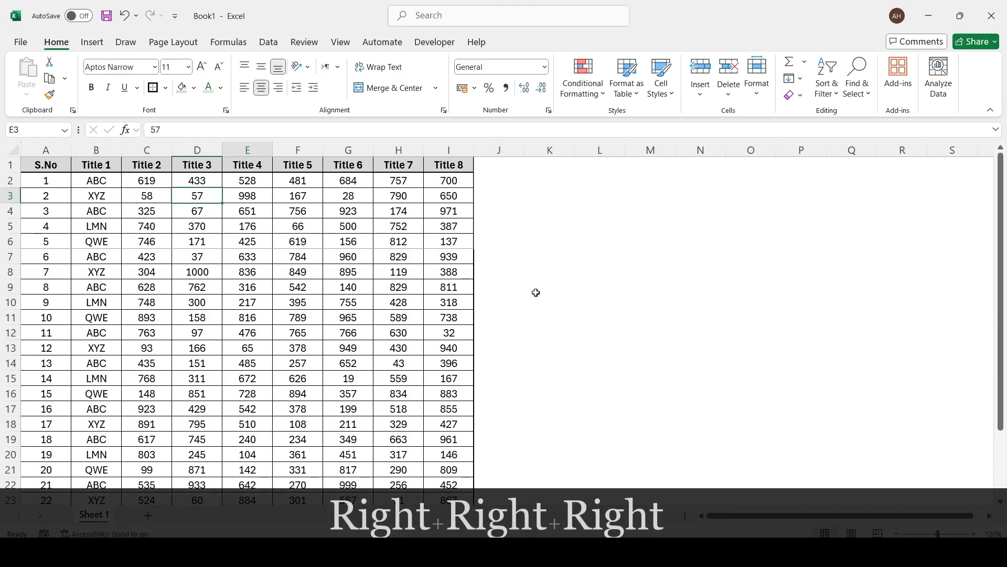
key("Down")
key("Down")
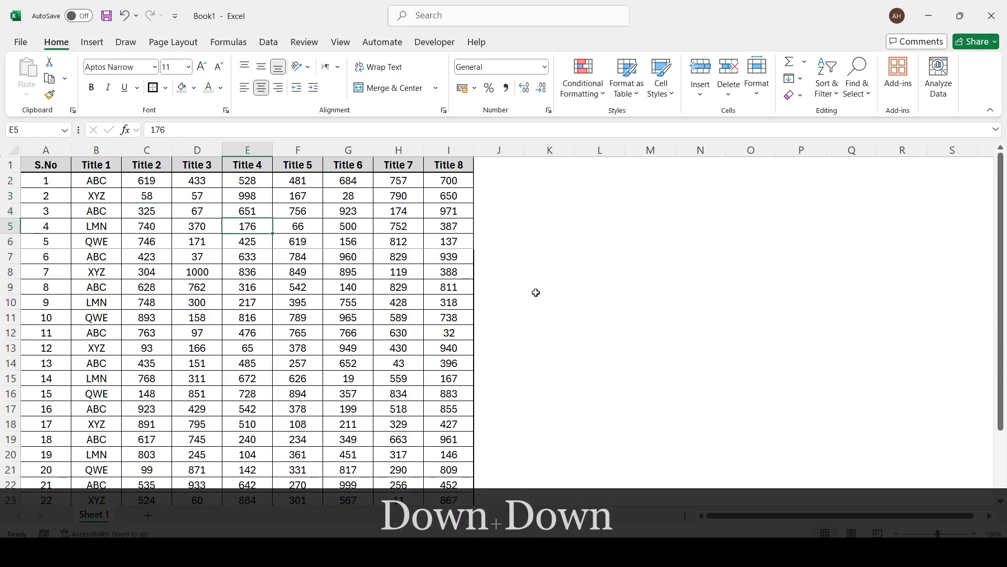
key("Up")
key("Up")
key("Left")
key("Left")
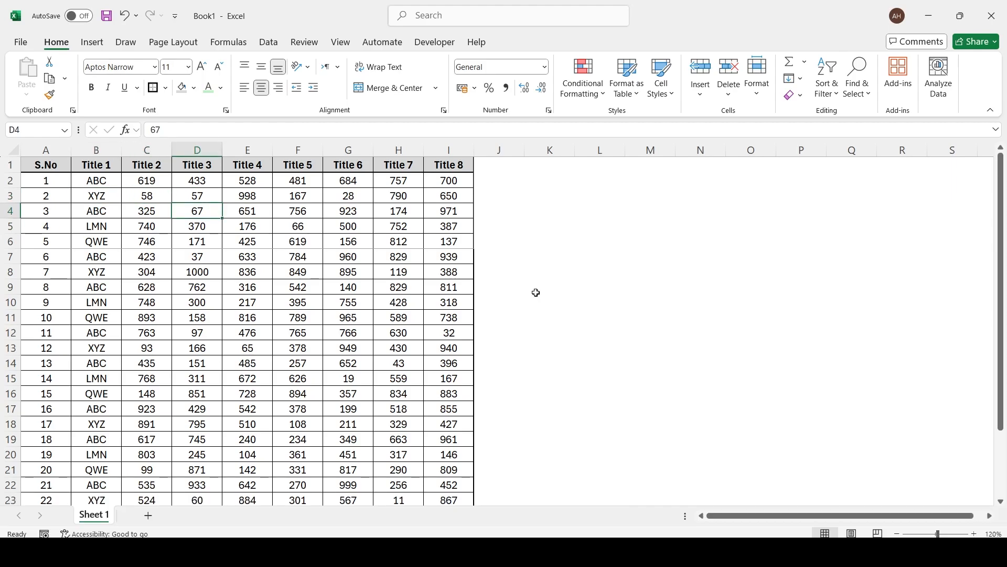
Step the active cell along row 4 to column I and back to column C.
key("Tab")
key("Tab")
key("Tab")
key("Tab")
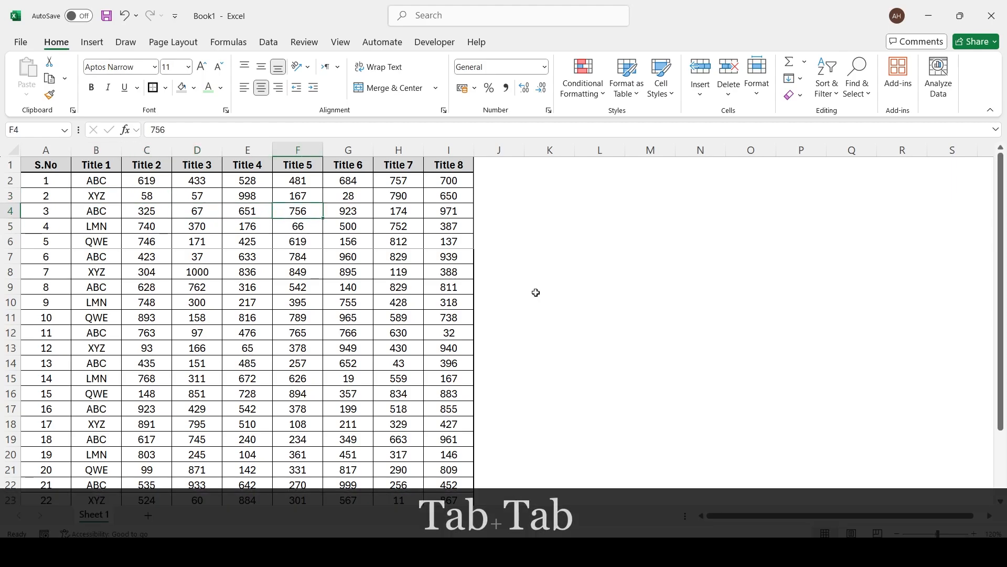
key("Tab")
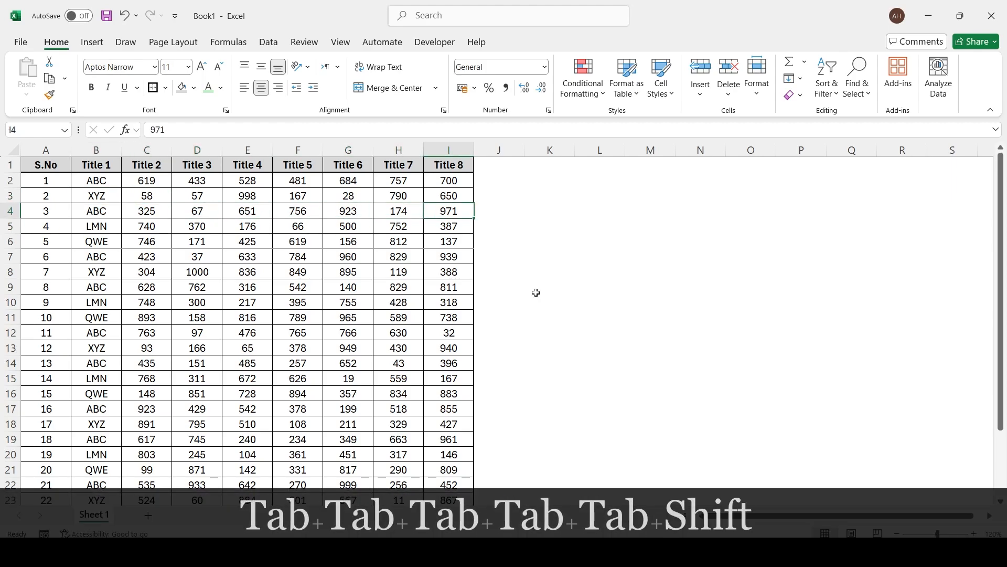
key("shift+Tab")
key("shift+Tab")
key("shift+Tab")
key("shift+Tab")
key("shift+Tab")
key("shift+Tab")
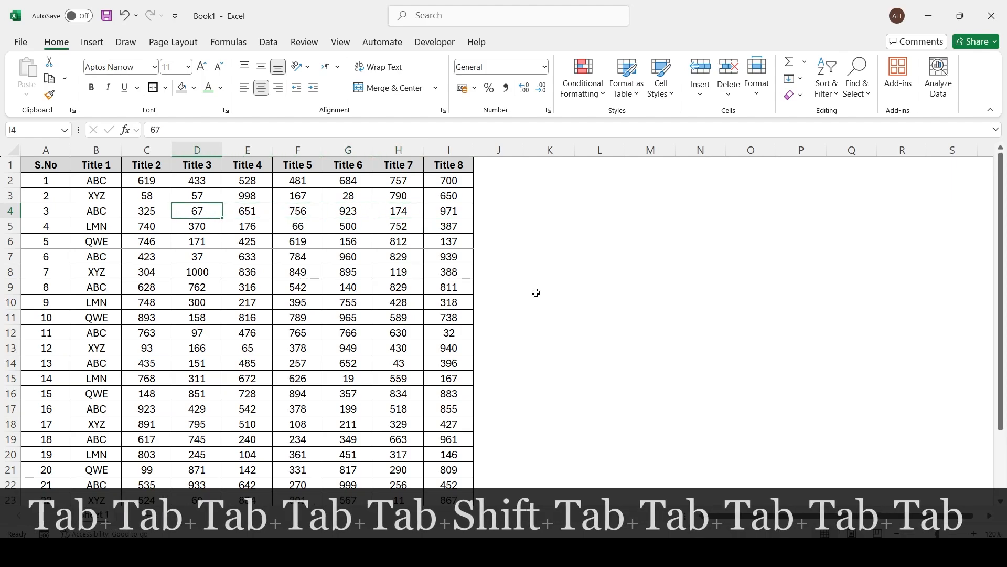
Step the active cell down column C and back up to C4.
key("Return")
key("Return")
key("Return")
key("Return")
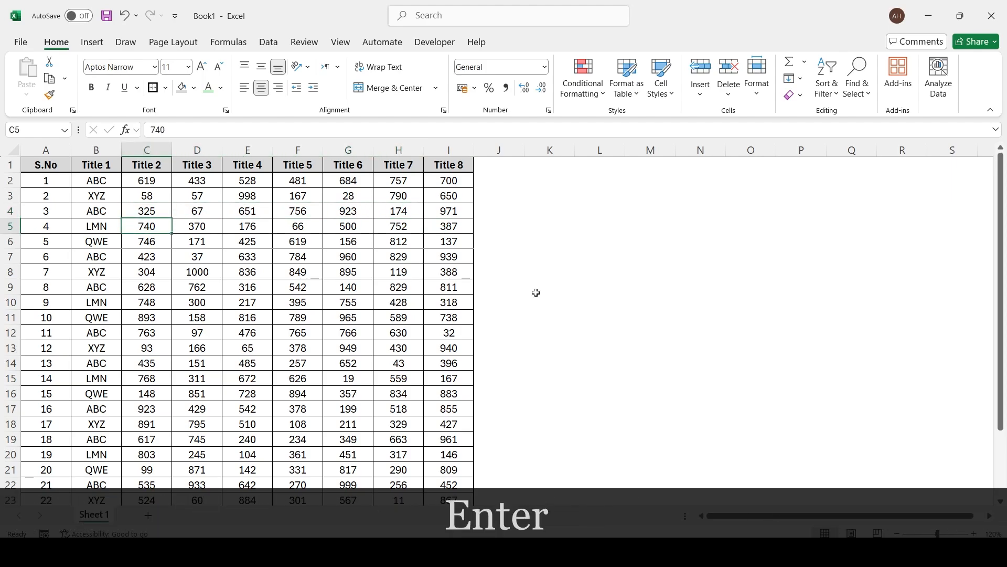
key("shift+Return")
key("shift+Return")
key("shift+Return")
key("shift+Return")
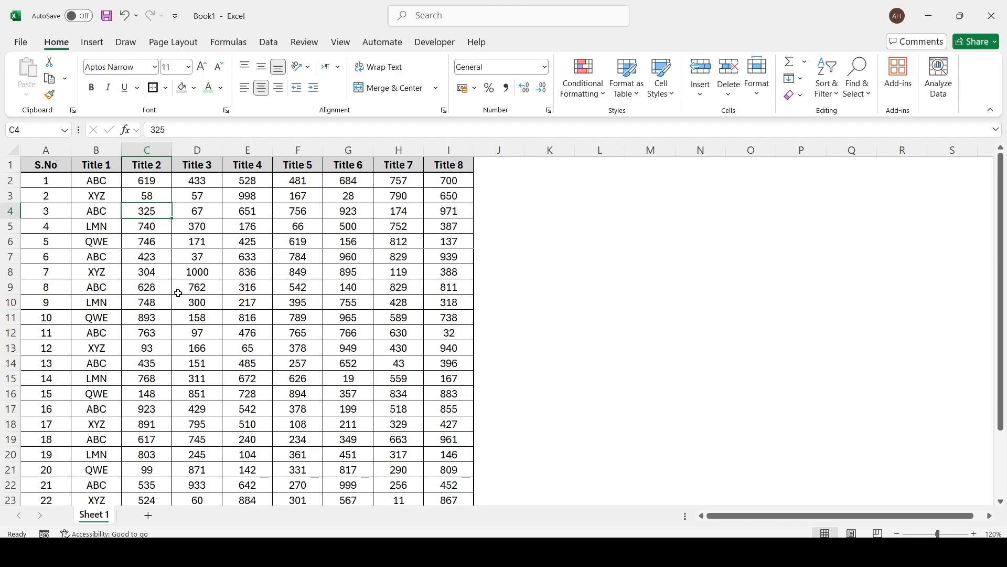
Jump one screen down from C4 and back up, ending on the first cell of row 4.
key("Page_Down")
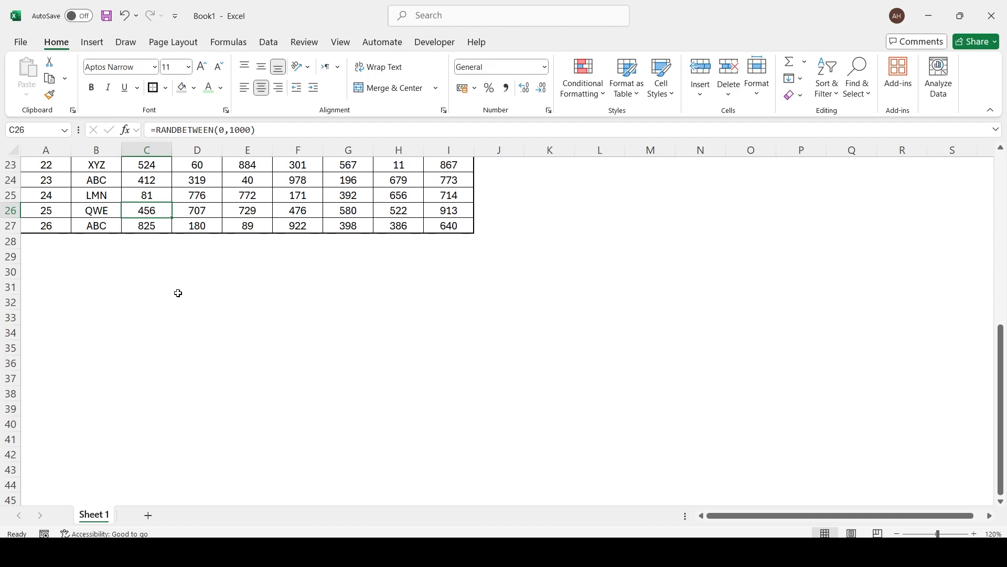
key("Page_Up")
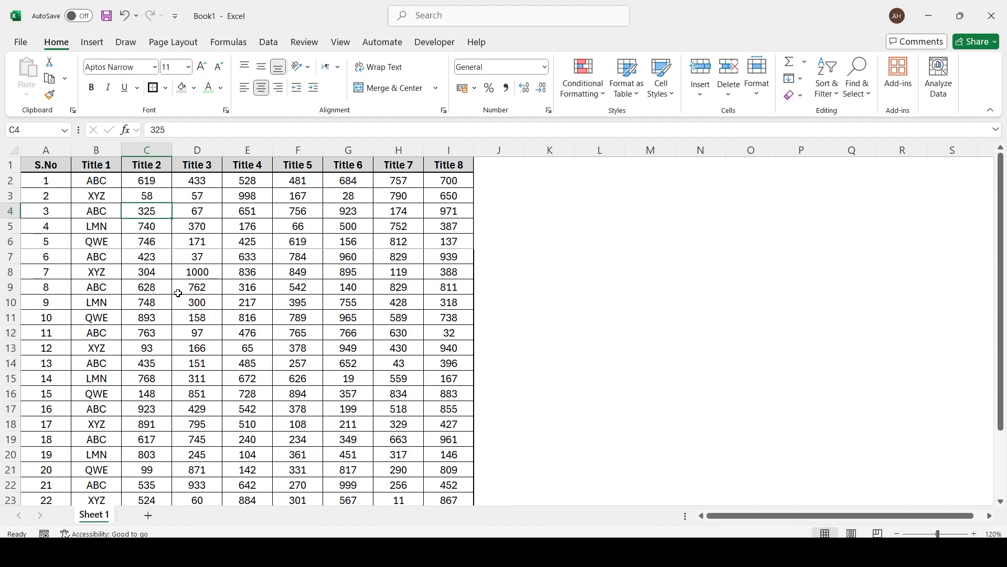
key("Home")
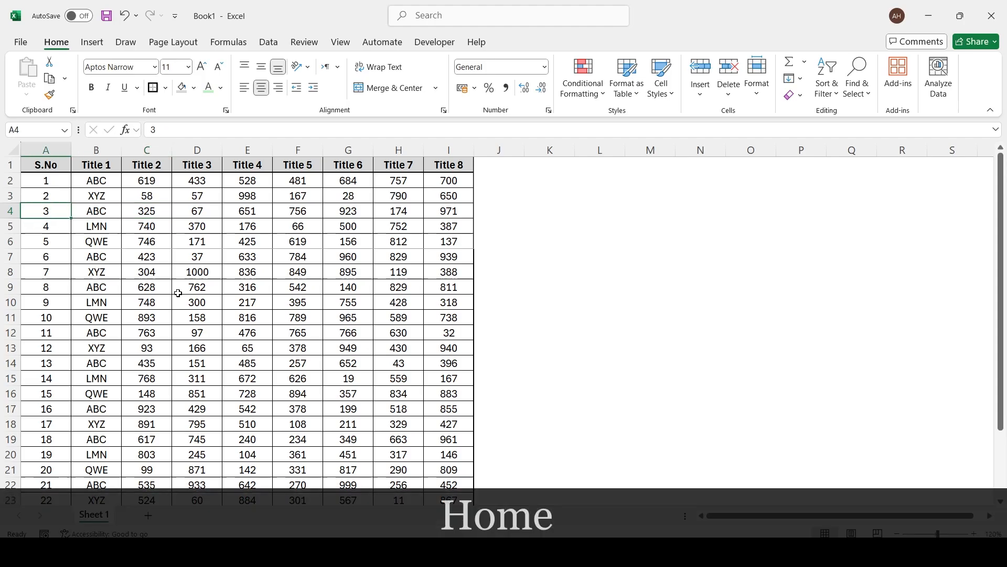
Zoom the sheet in to 219% and go from cell D4 to the first cell of its row.
scroll(47, 207, "up", 4, "ctrl")
scroll(48, 207, "up", 3, "ctrl")
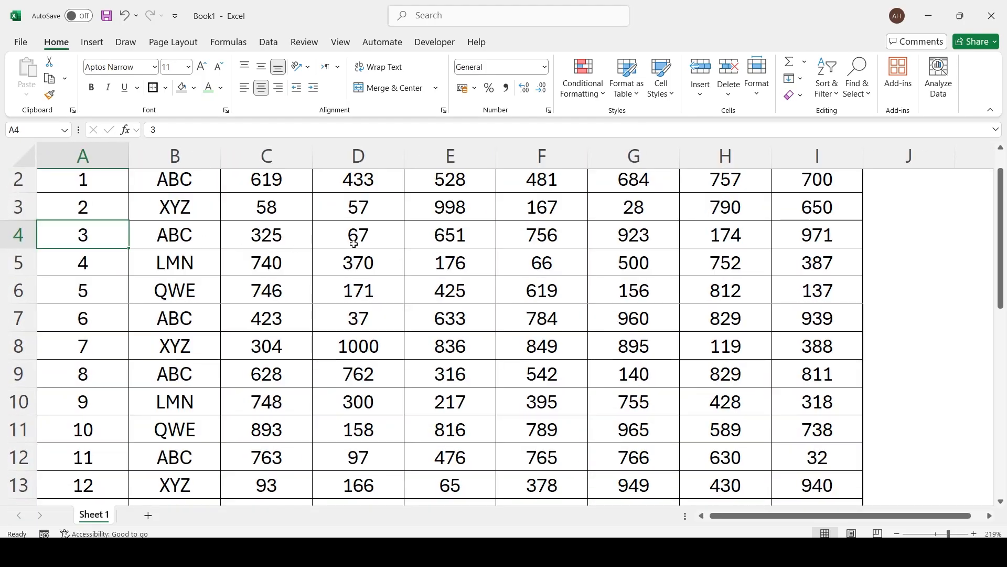
left_click(354, 244)
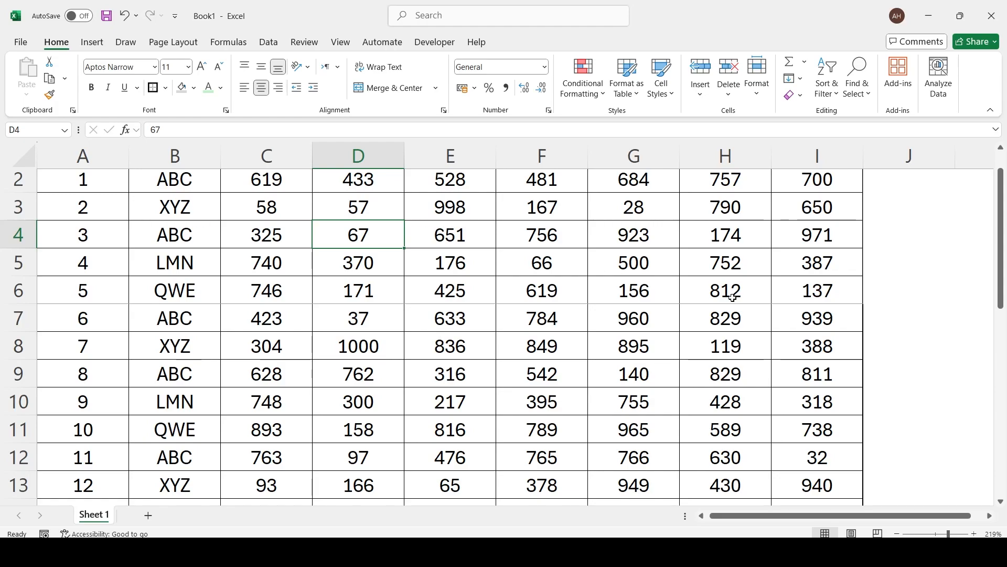
key("Home")
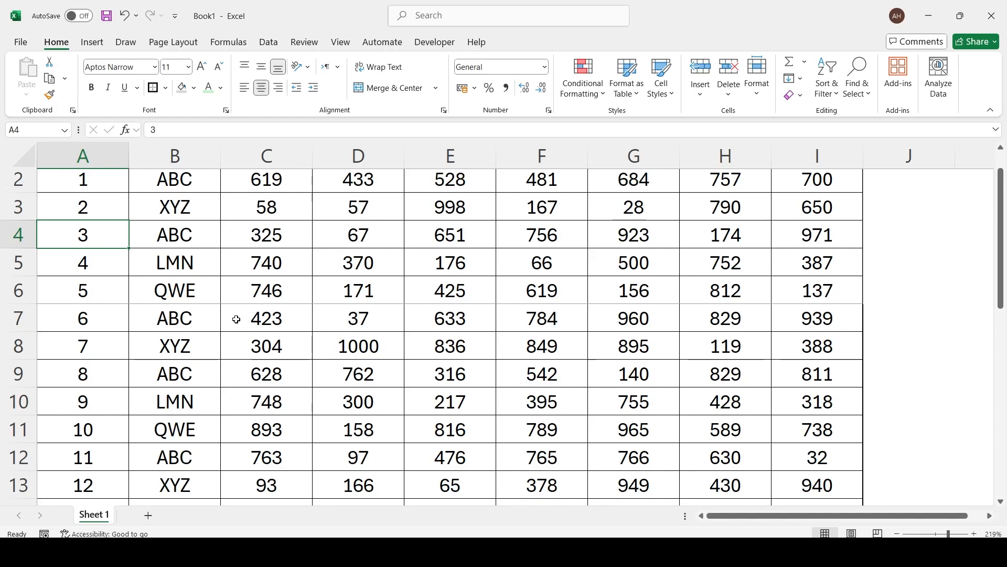
Jump from A4 to the last filled cell of row 4, and from there to the last filled cell of column I.
key("End")
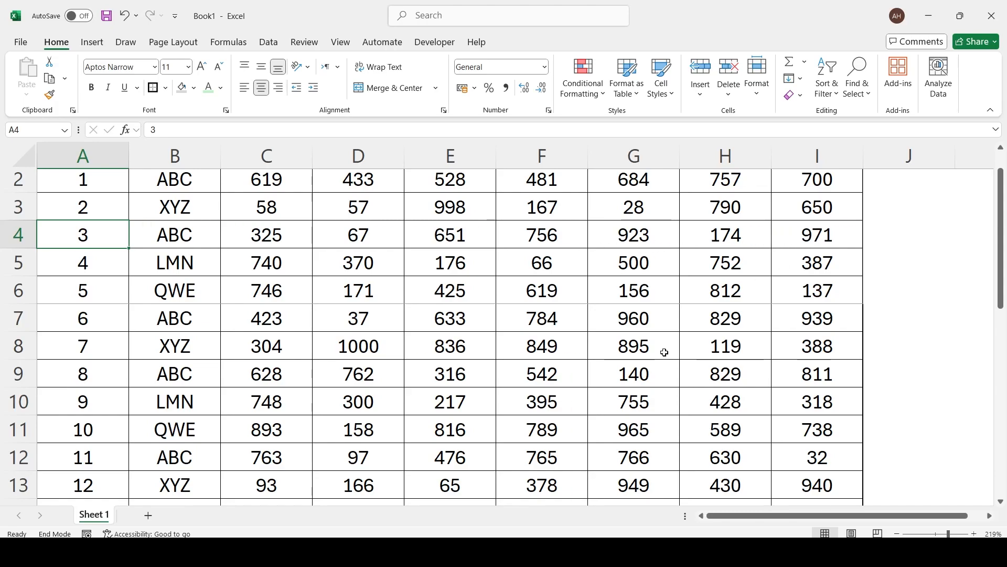
key("Right")
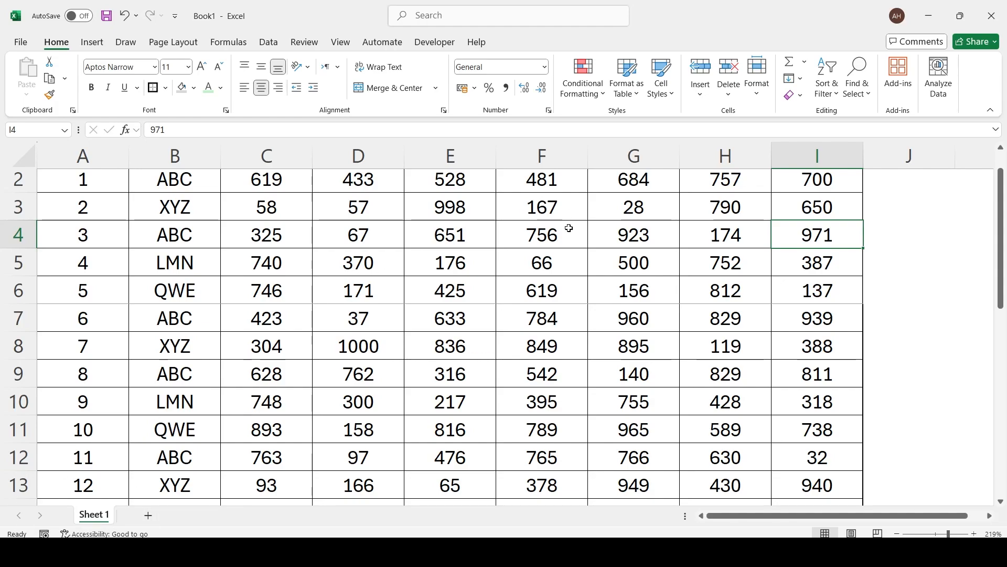
key("End")
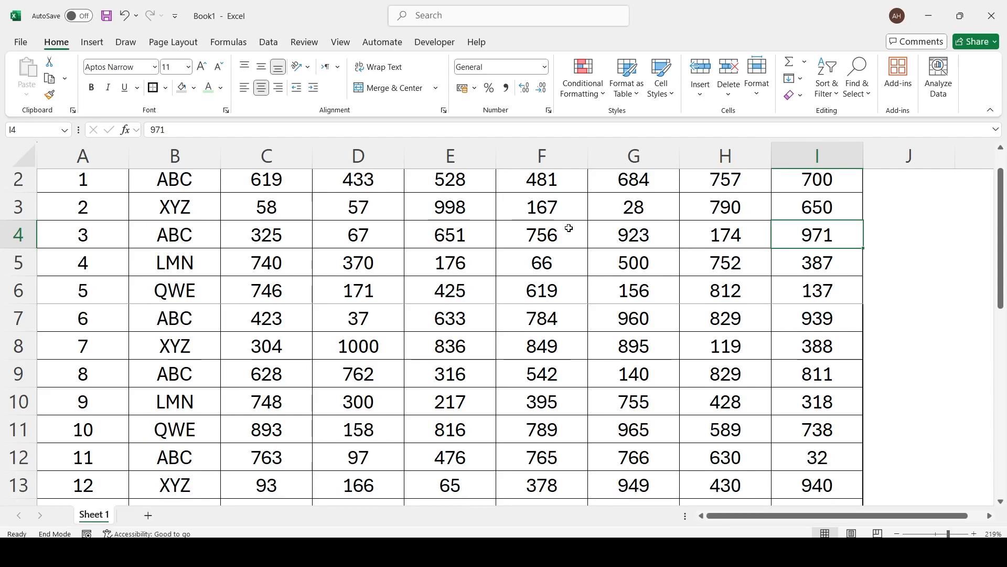
key("Down")
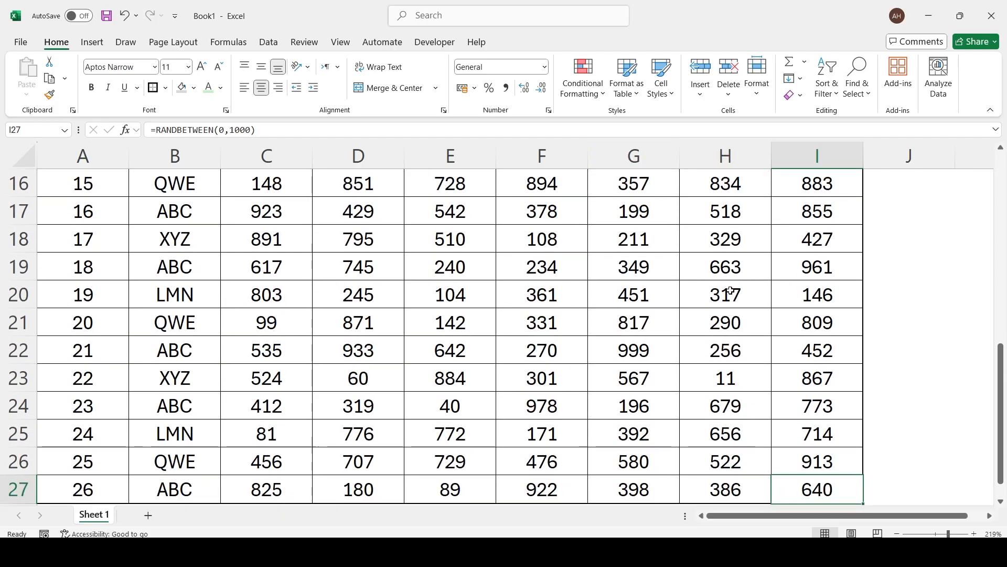
scroll(730, 290, "down", 1)
scroll(731, 290, "up", 4)
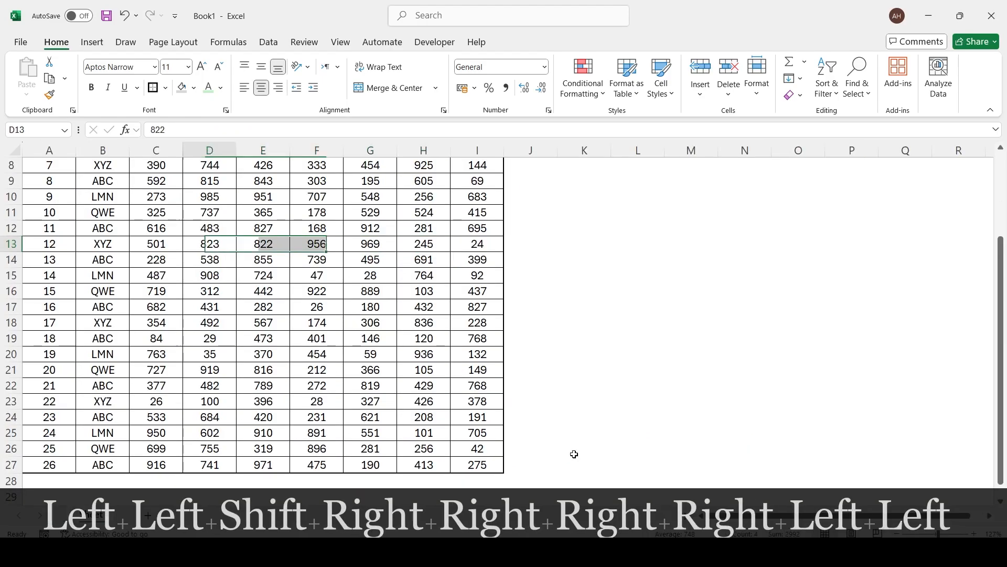
Copy the range E13:H13 and paste it into row 13 starting at K13.
key("Right")
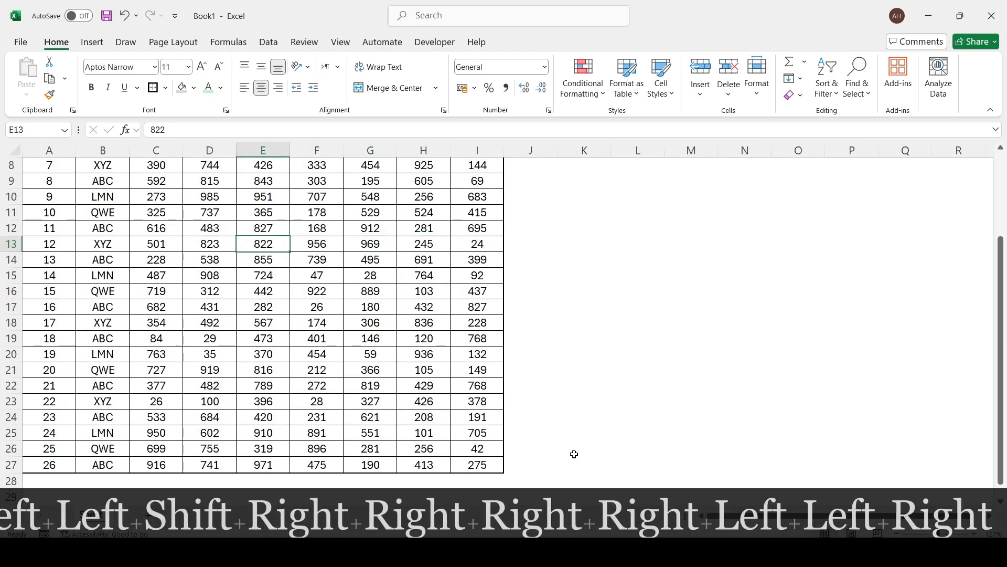
key("shift+Right")
key("shift+Right")
key("shift+Right")
key("ctrl+c")
key("Right")
key("Right")
key("Right")
key("Right")
key("Right")
key("Right")
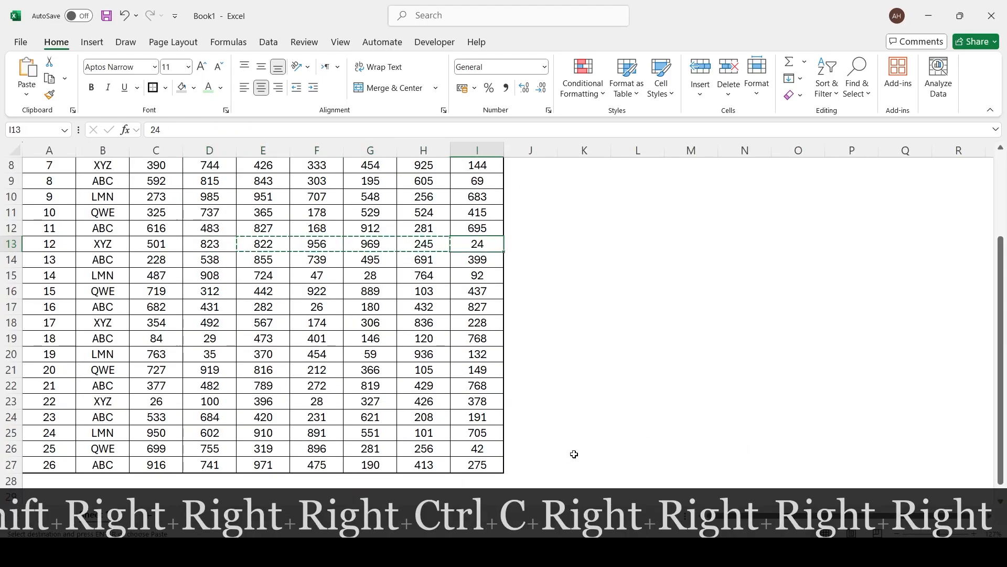
key("ctrl+v")
Move the active cell back along row 13 to C13.
key("Left")
key("Left")
key("Left")
key("Left")
key("Left")
key("Left")
key("Left")
key("Left")
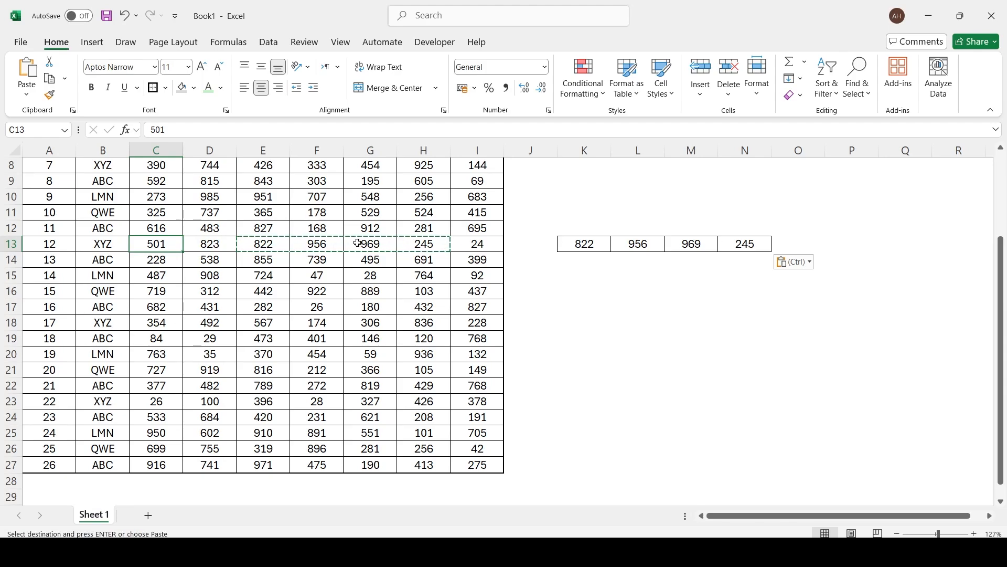
Cancel copy mode and jump from C13 to I13, the last filled cell before the gap in the row.
key("Escape")
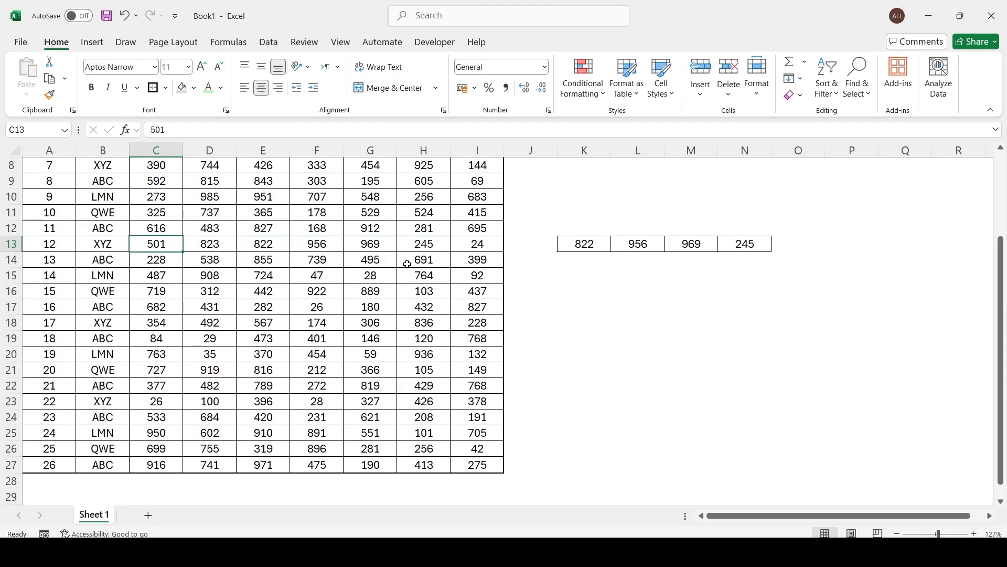
key("End")
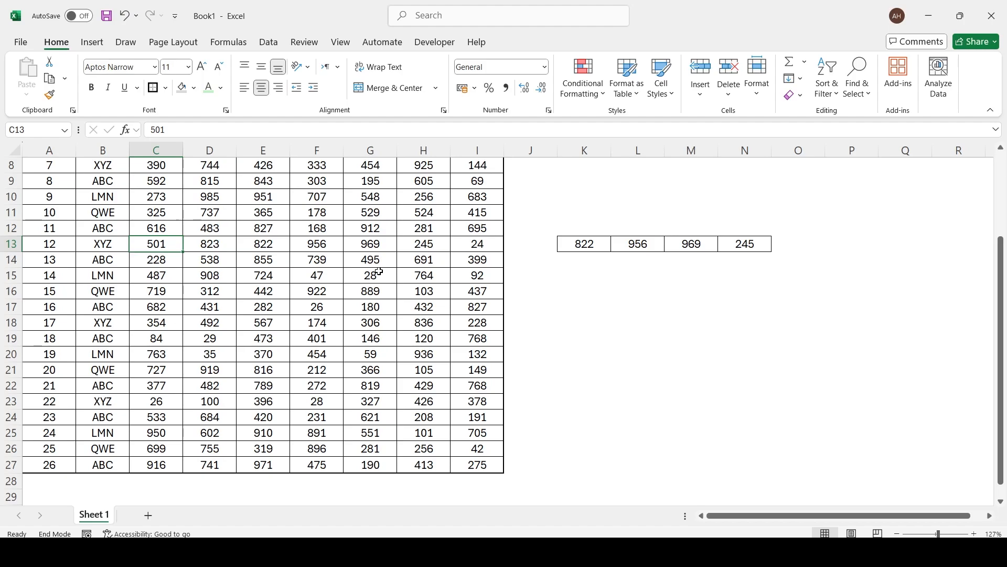
key("Right")
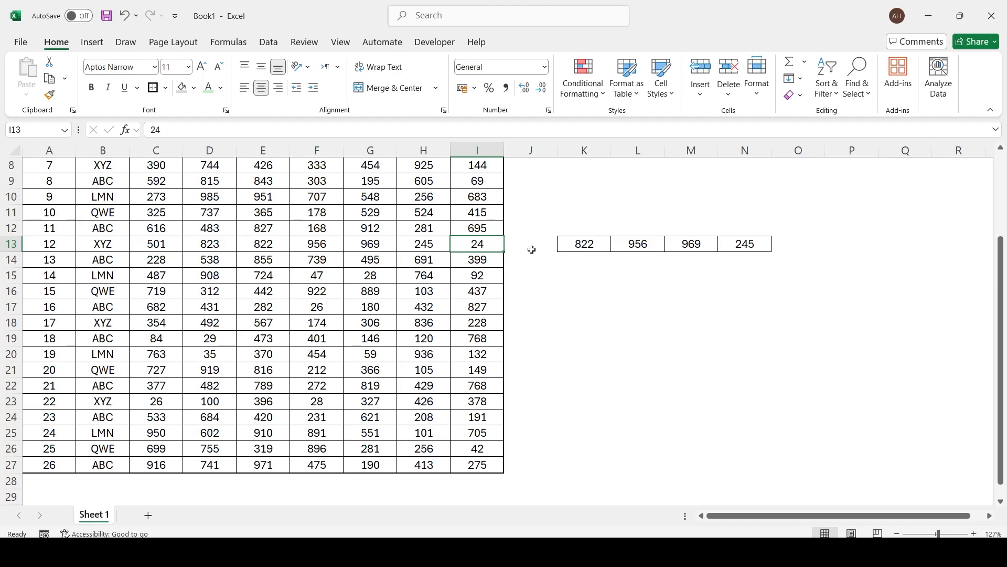
Move back two cells to G13 and jump from there to the first filled cell of row 13.
key("Left")
key("Left")
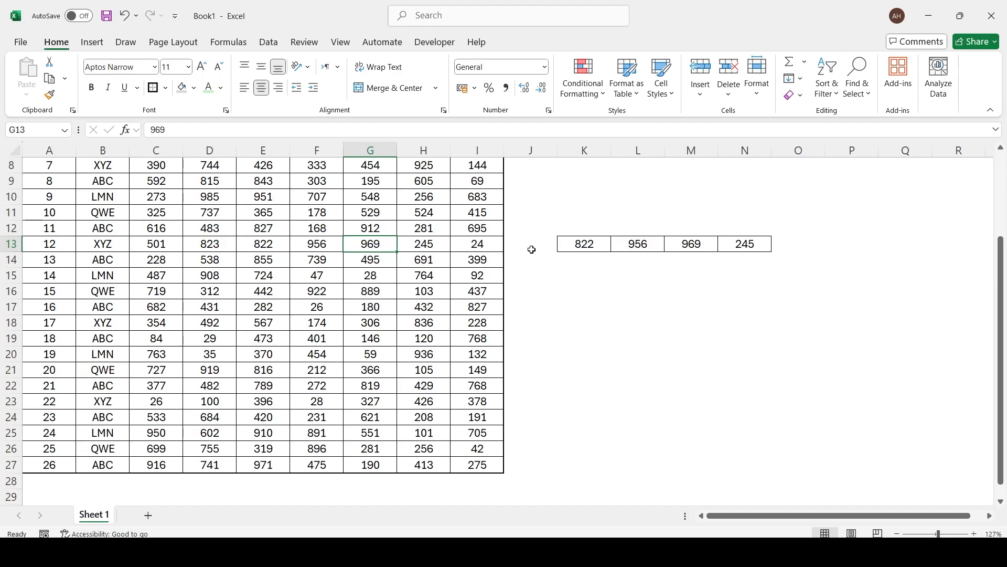
key("ctrl")
key("ctrl+Left")
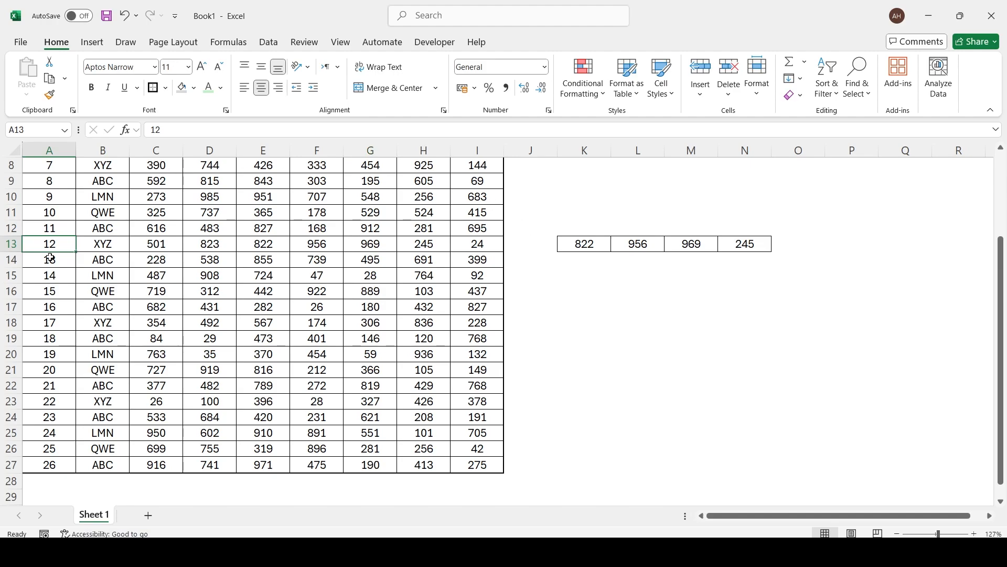
Jump from A13 to the first filled cell of column A, and from there to the last filled cell of row 1.
key("ctrl")
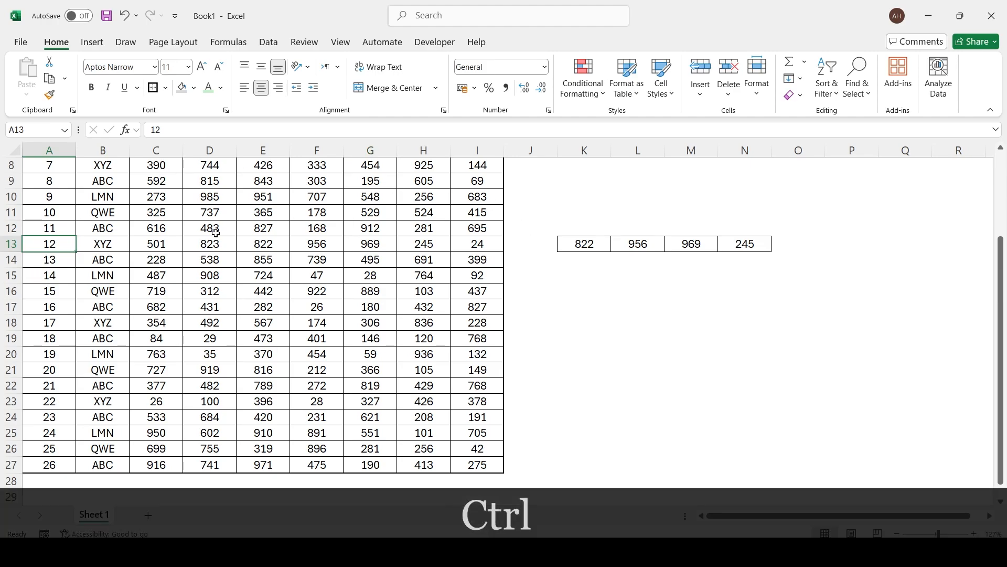
key("ctrl+Up")
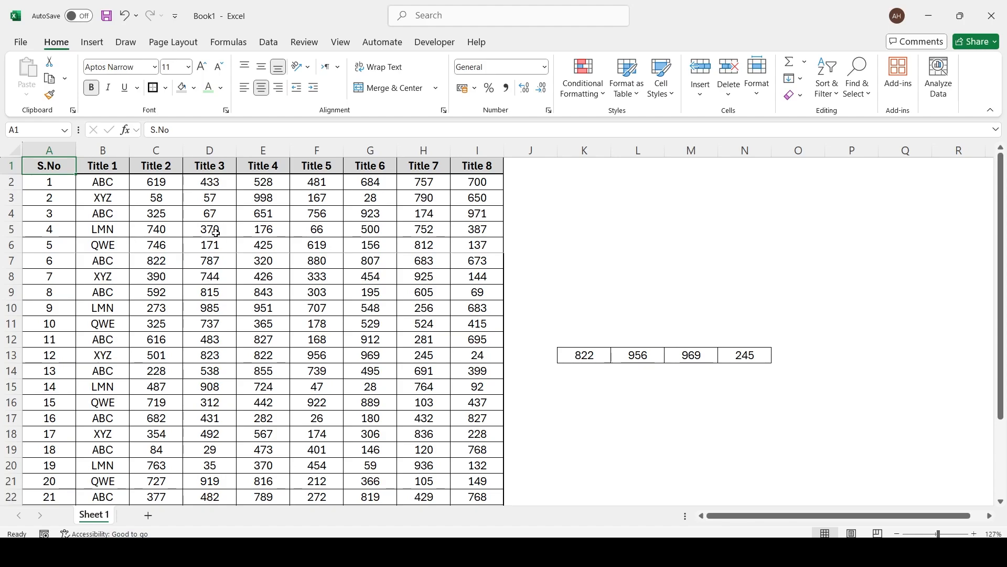
key("ctrl")
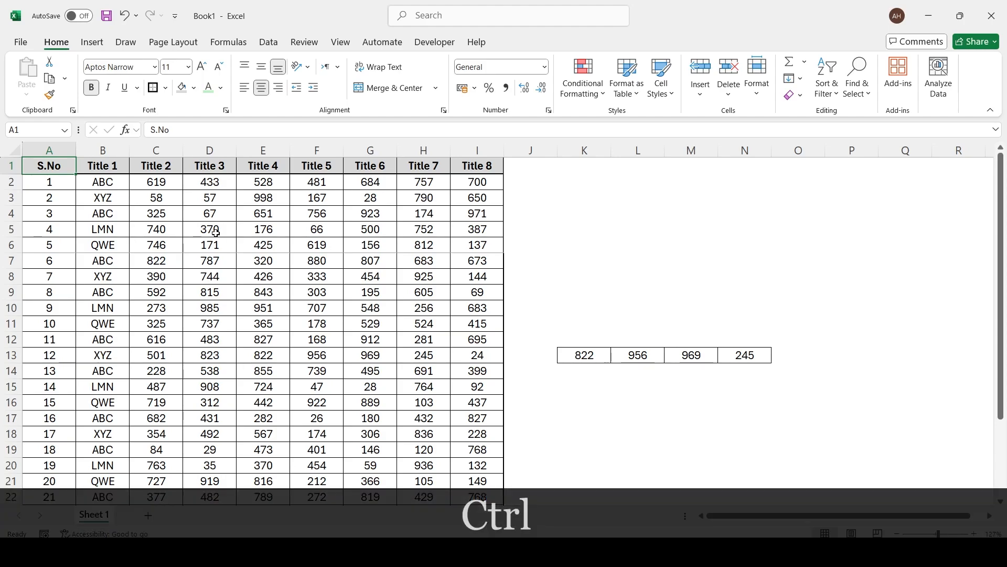
key("ctrl+Right")
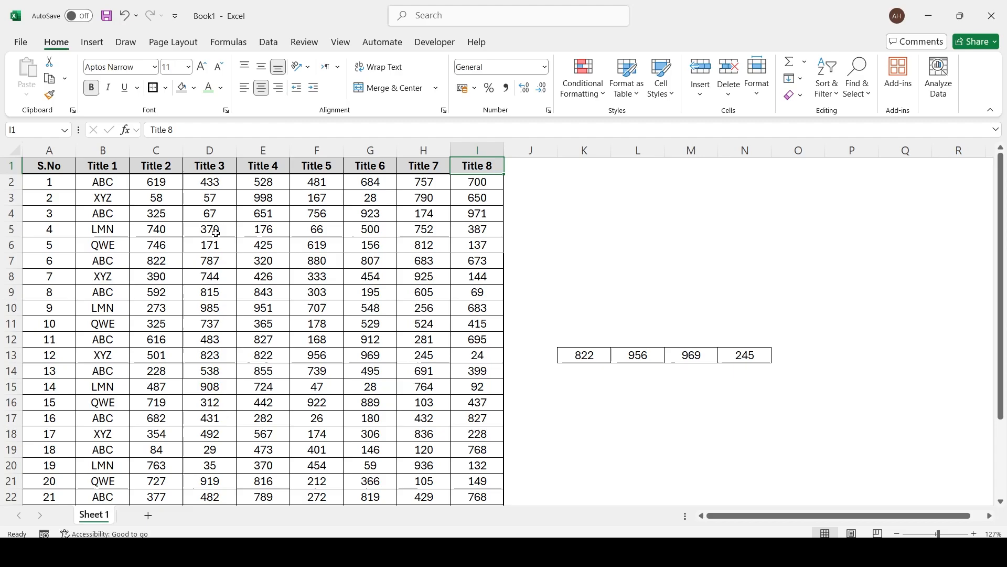
Jump to the end of the table in column I, move down to I30 and enter as, dweq and wqeq in I30:I32.
key("ctrl+Down")
key("Down")
key("Down")
key("Down")
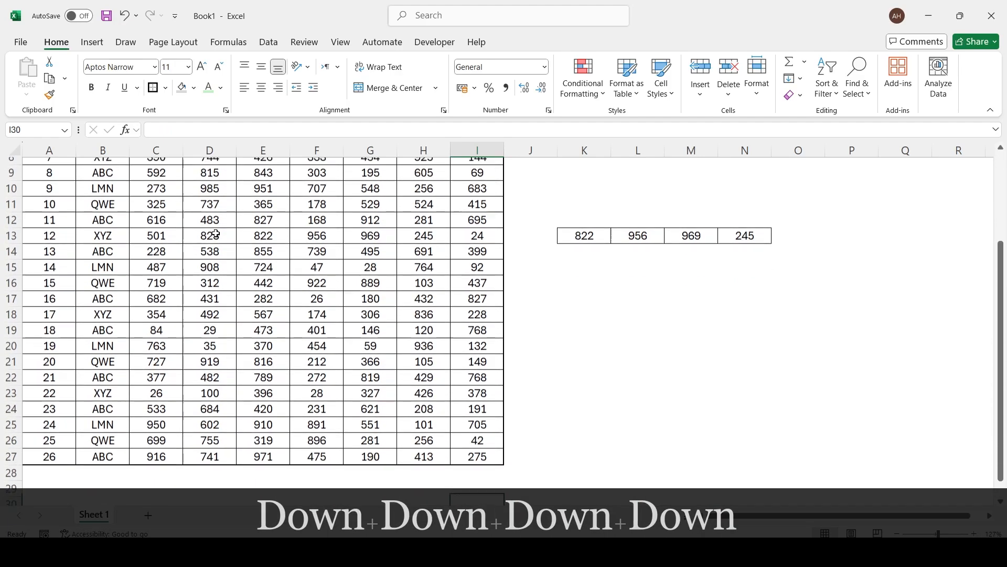
type("as")
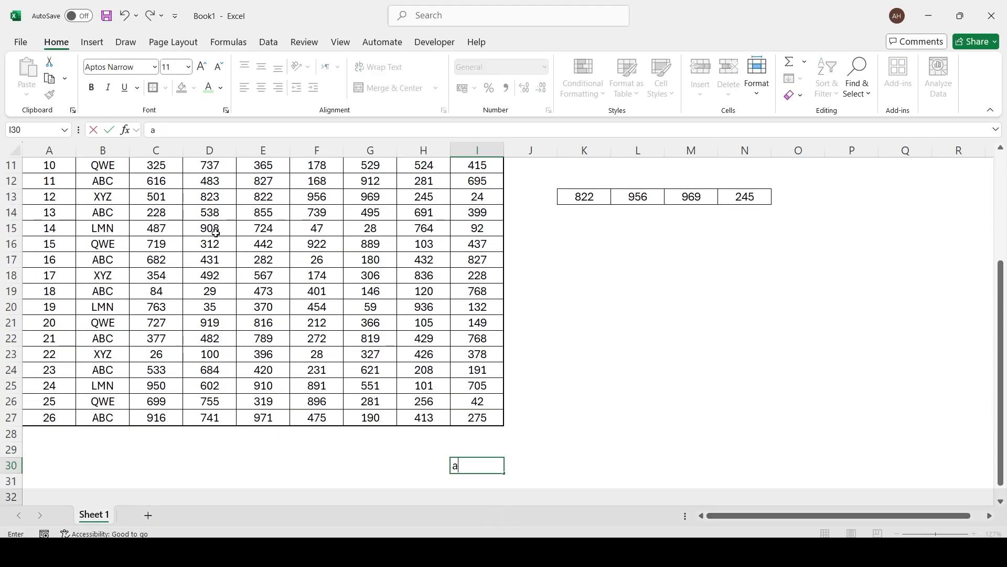
key("Down")
type("dweq")
key("Down")
type("wqeq")
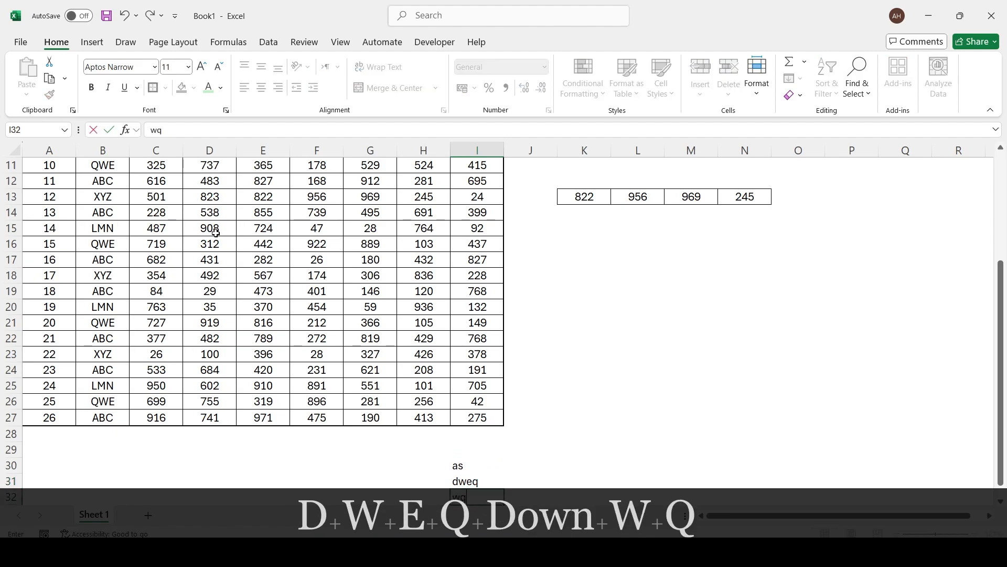
Extend the sample text block below I32 with dwa in I33 and wdqw in I34.
key("Up")
key("Up")
key("Down")
key("Down")
key("Down")
key("Down")
type("w")
type("dwa")
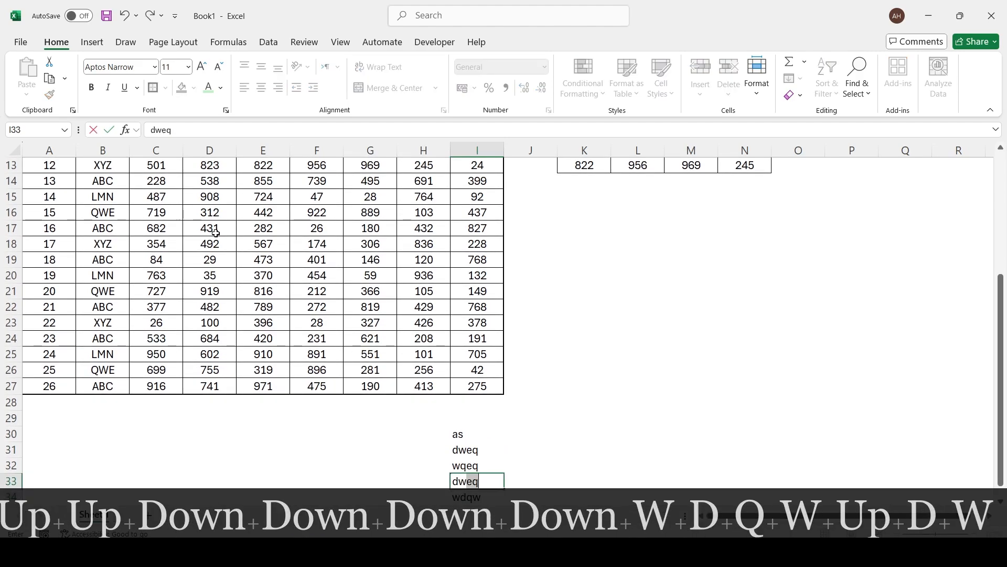
key("Down")
Make I34 the active cell and jump up to I30, the first filled cell of the sample text block.
key("Down")
key("Down")
key("Up")
key("Up")
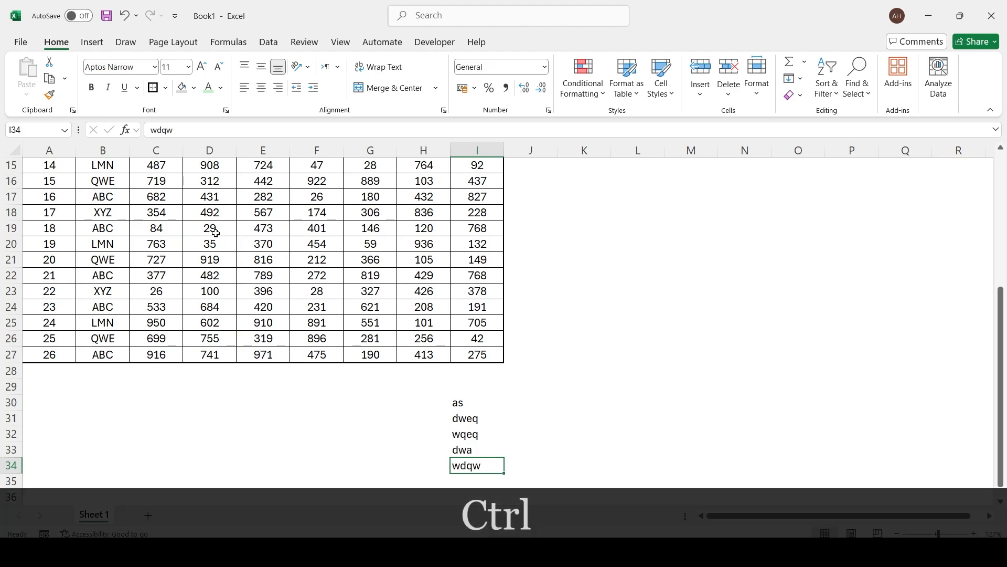
key("ctrl+Up")
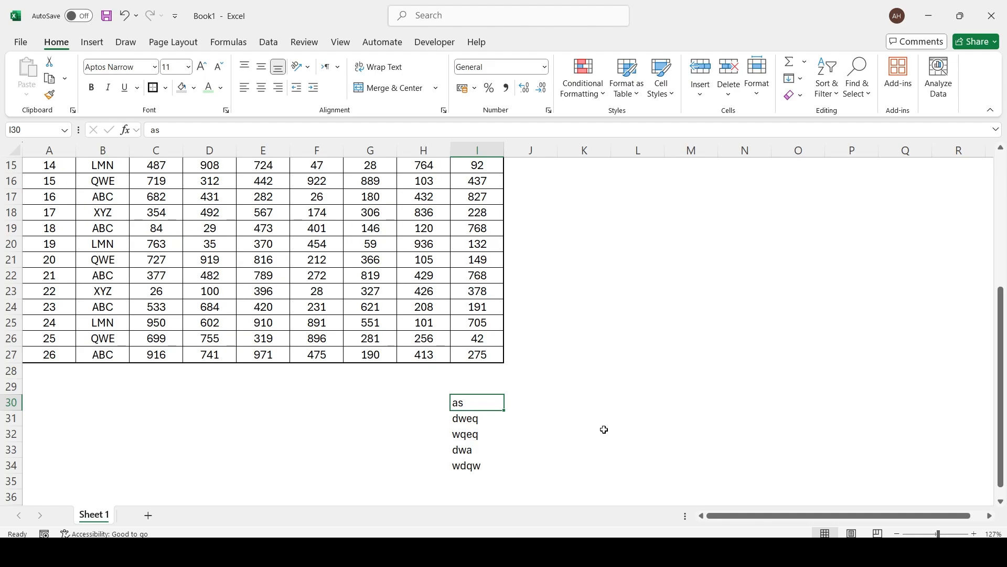
Jump to cell A1, zoom in on the sheet, and jump to the last used cell, N34.
key("ctrl")
key("ctrl+Home")
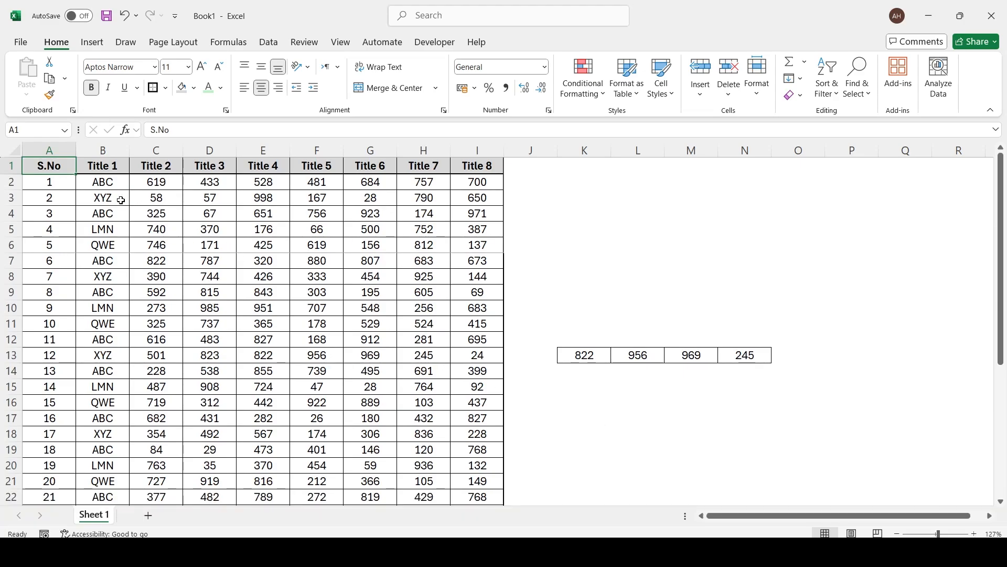
scroll(52, 169, "up", 3, "ctrl")
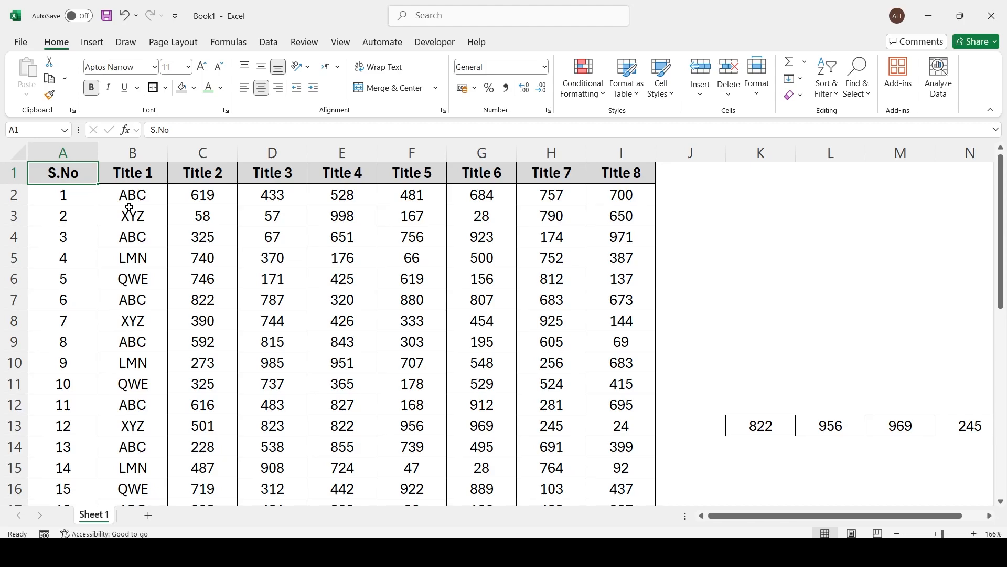
key("ctrl+End")
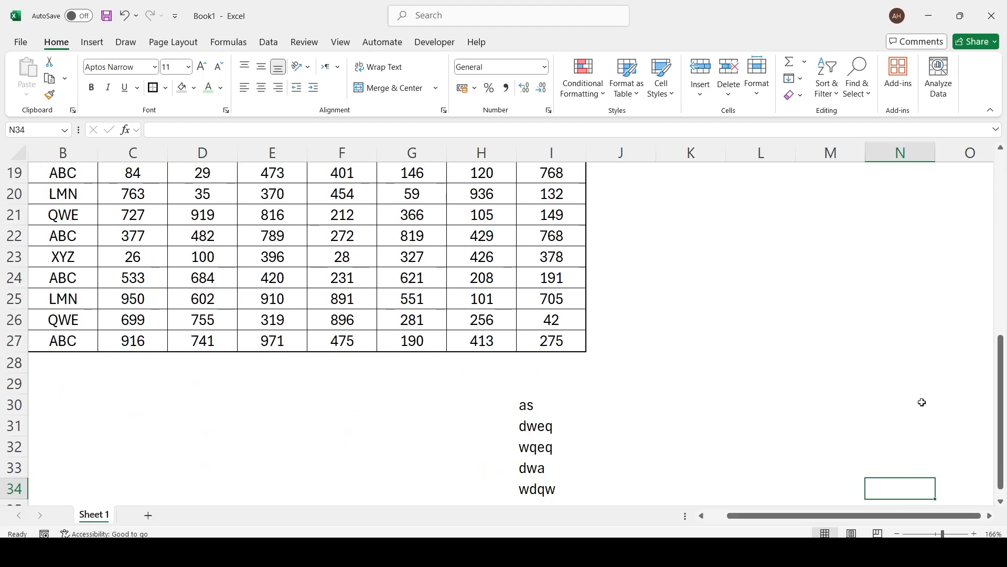
Select the entire row 34, return to N34 alone, and select the entire column N.
scroll(558, 401, "down", 2)
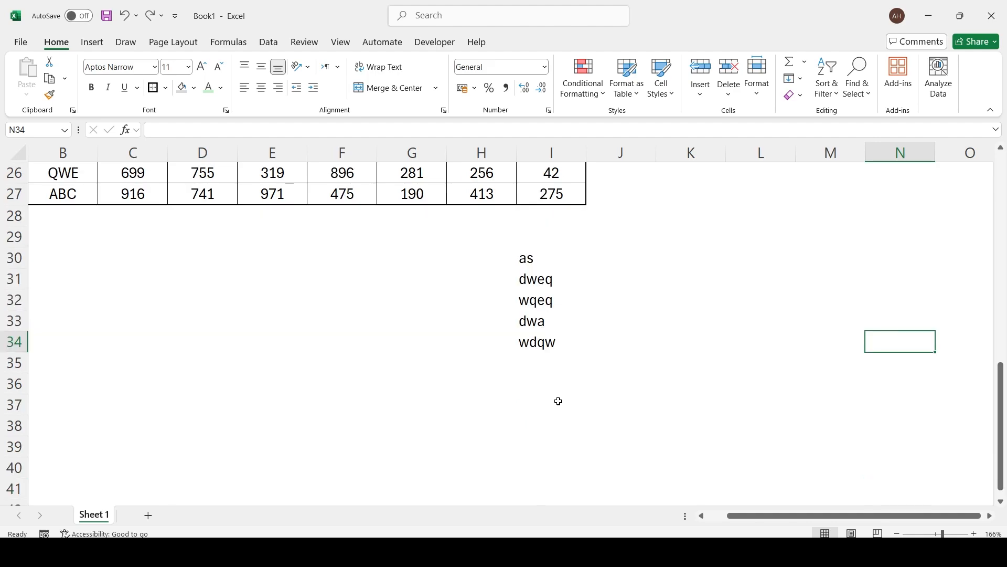
key("shift+space")
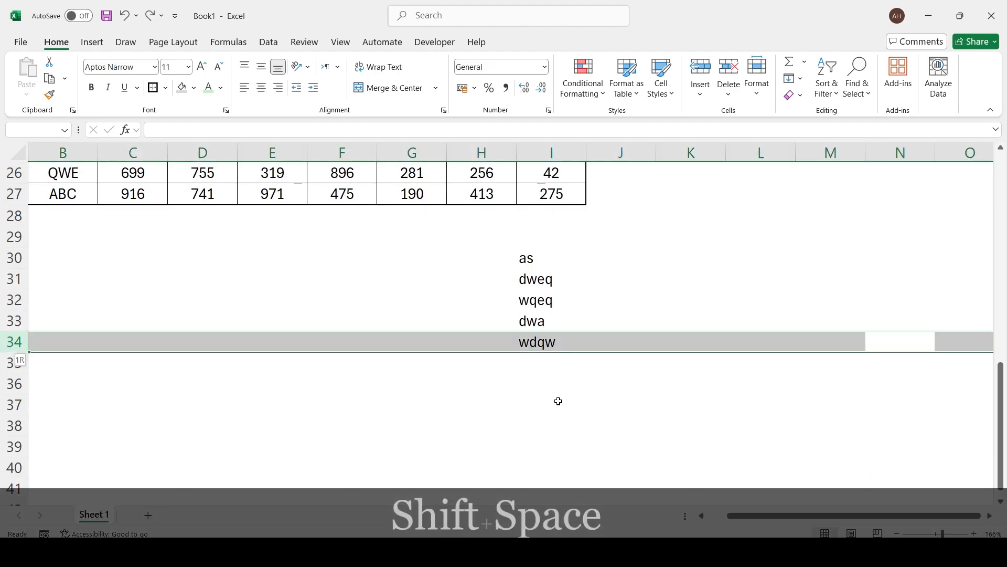
key("Right")
key("Left")
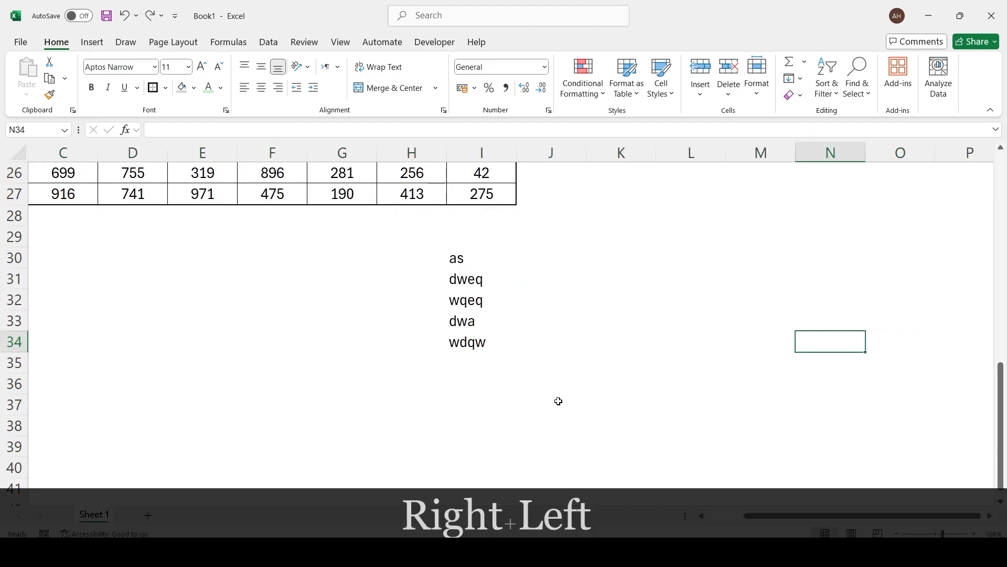
key("ctrl+space")
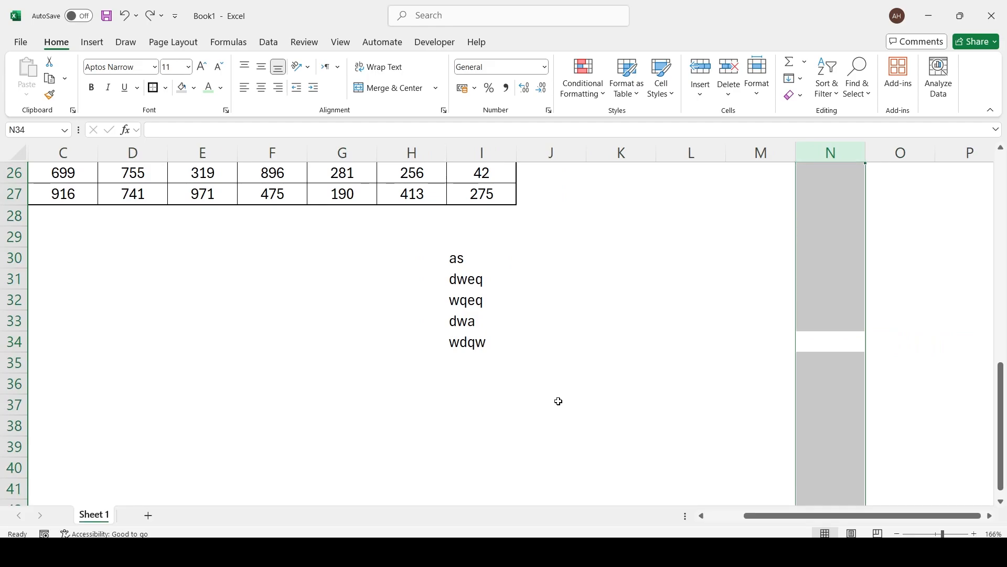
Step the active cell backward within the selected column N from N34 up to N6.
key("shift+Tab")
key("shift+Tab")
key("shift+Tab")
key("shift+Tab")
key("shift+Tab")
key("shift+Tab")
key("shift+Tab")
key("shift+Tab")
key("shift+Tab")
key("shift+Tab")
key("shift+Tab")
key("shift+Tab")
key("shift+Tab")
key("shift+Tab")
key("shift+Tab")
key("shift+Tab")
key("shift+Tab")
key("shift+Tab")
key("shift+Tab")
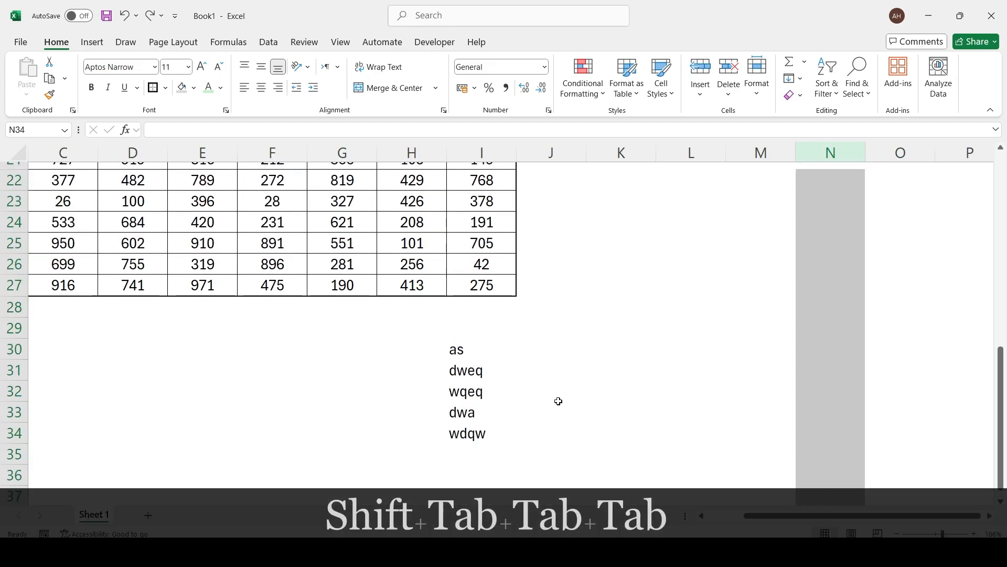
key("shift+Tab")
key("shift+Tab")
key("shift+Tab")
key("shift+Tab")
key("shift+Tab")
key("shift+Tab")
key("shift+Tab")
key("shift+Tab")
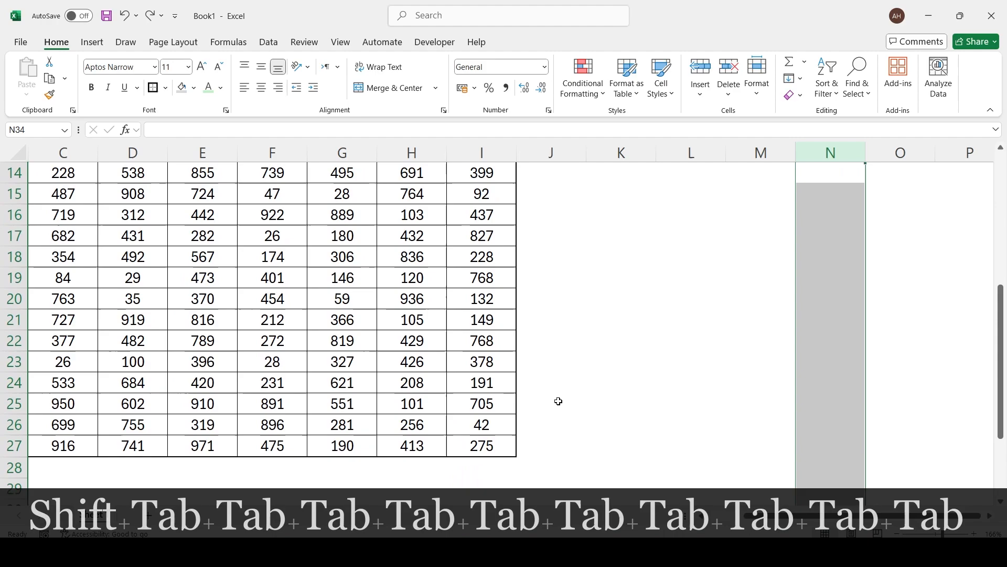
key("shift+Tab")
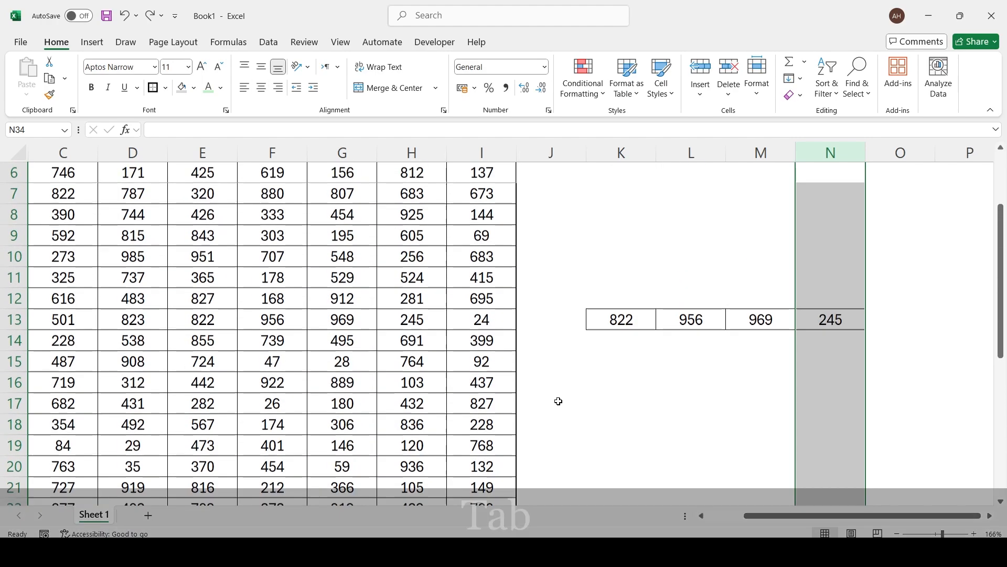
Step the active cell forward within the selected column N from N6 down to N13.
key("Tab")
key("Tab")
key("Tab")
key("Tab")
key("Tab")
key("Tab")
key("Tab")
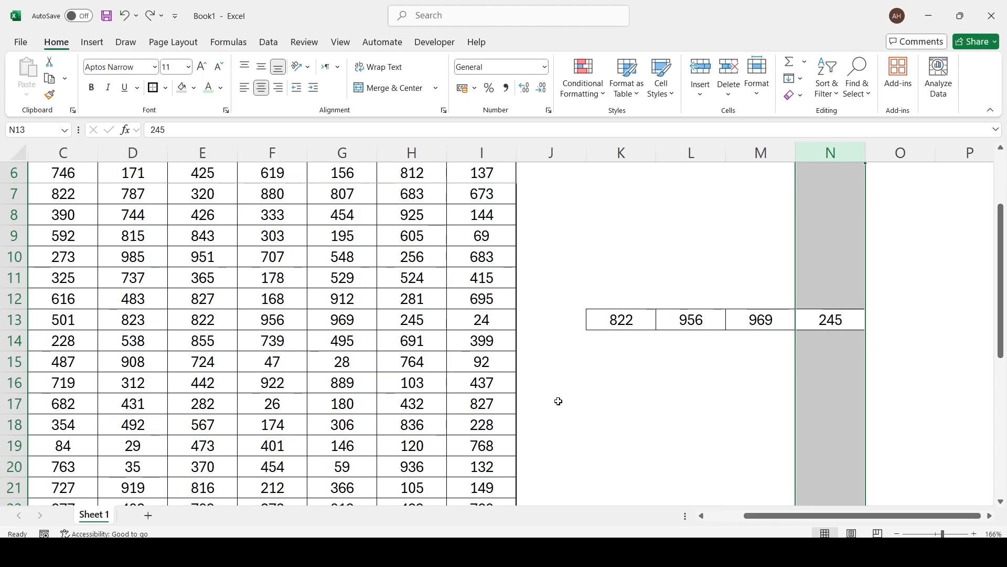
Leave the column selection by moving to row 14, go back along it to A14, and jump up to A1.
key("Down")
key("Left")
key("Left")
key("Left")
key("Left")
key("Left")
key("Left")
key("Left")
key("Left")
key("Left")
key("Left")
key("Left")
key("Left")
key("Left")
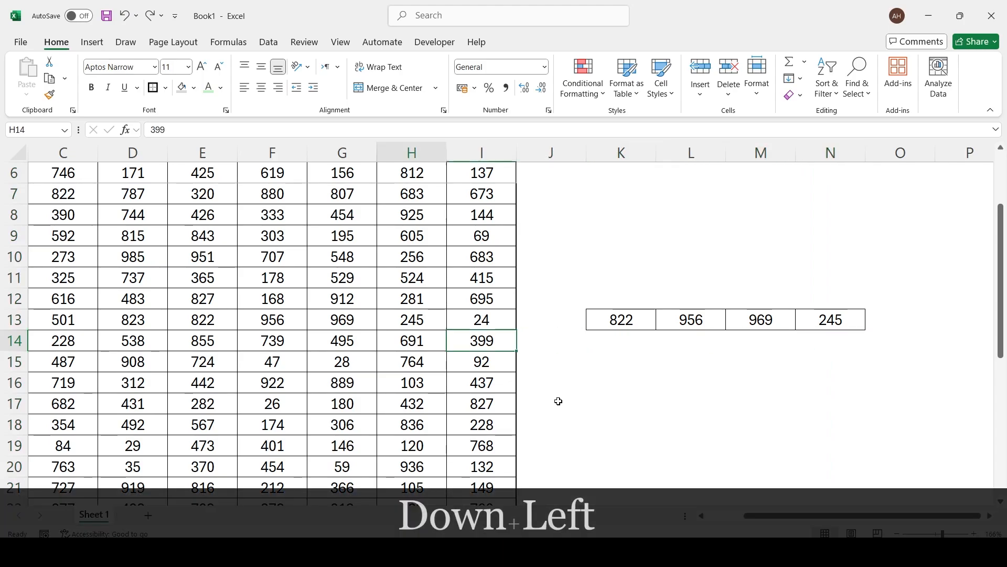
key("ctrl+Up")
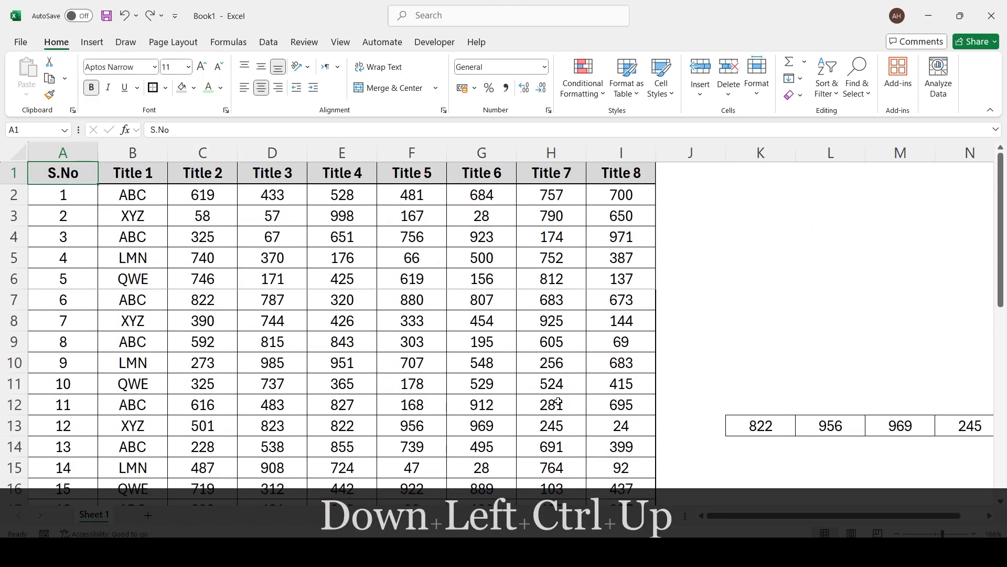
Move the active cell one cell at a time from A1 through A5, G5 and G8 to D8.
key("Down")
key("Down")
key("Down")
key("Down")
key("Right")
key("Right")
key("Right")
key("Right")
key("Right")
key("Right")
key("Down")
key("Down")
key("Down")
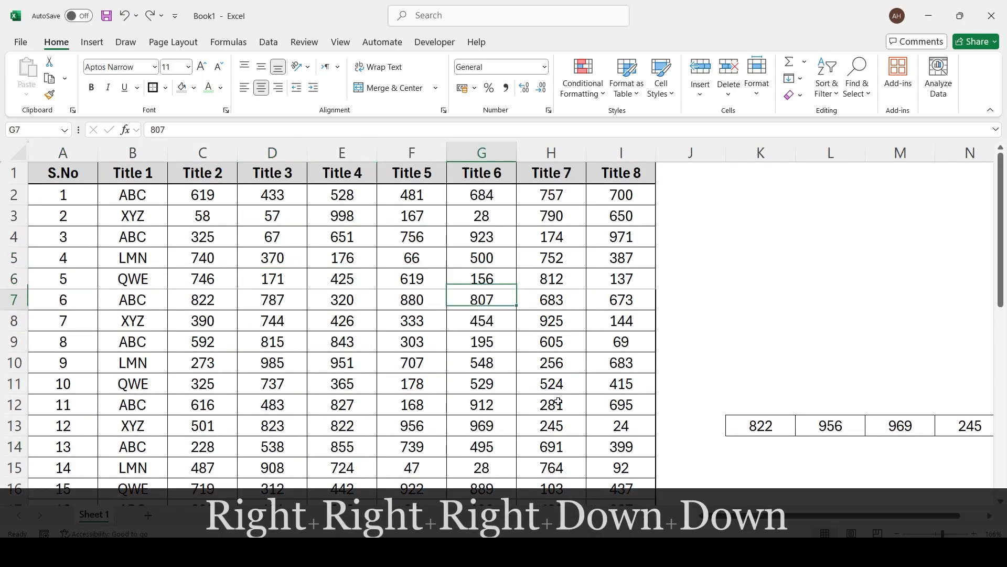
key("Left")
key("Left")
key("Left")
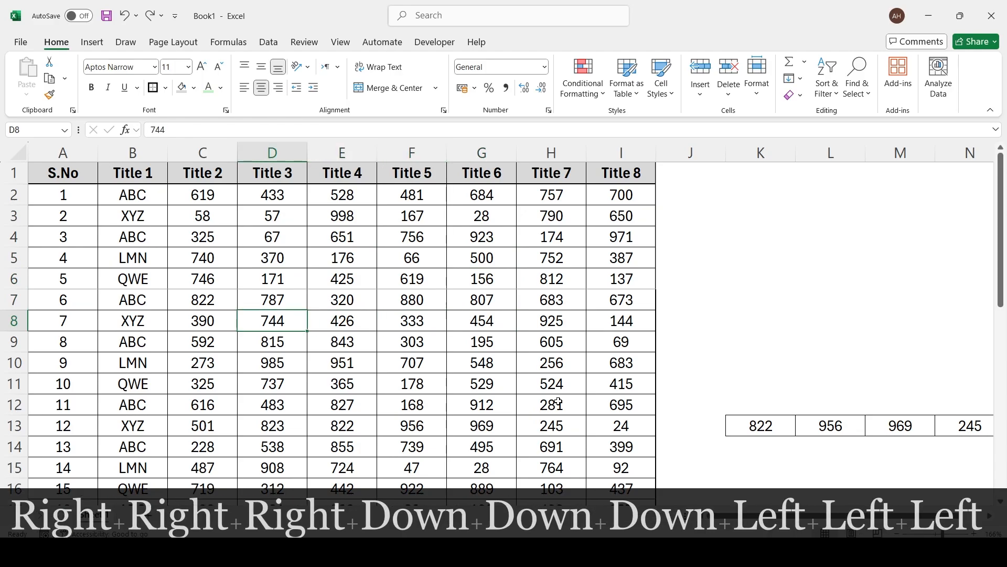